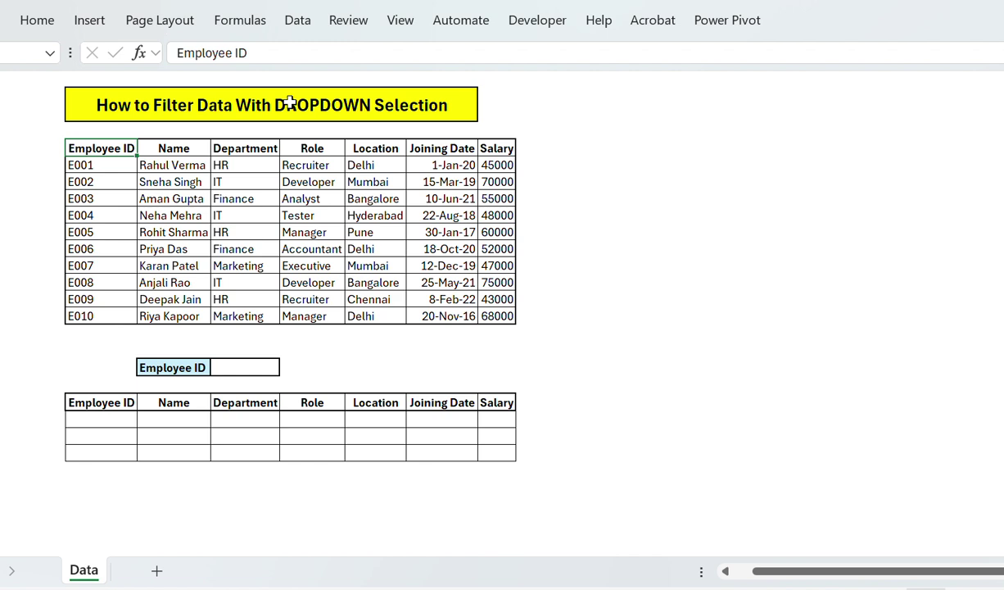
Look over the employee table's header row and its Employee ID column
key(ctrl+shift+Right)
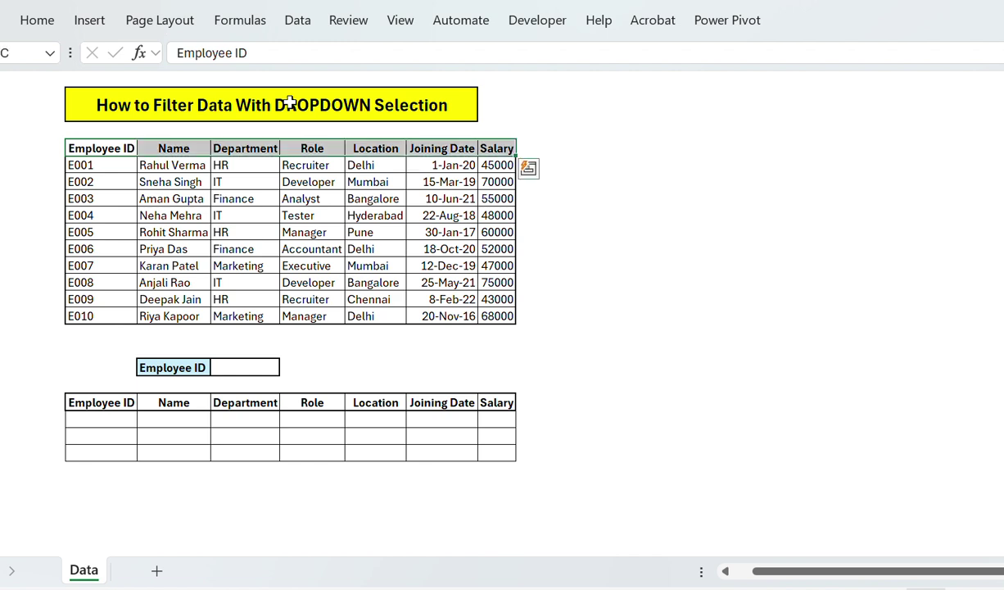
key(ctrl+shift+Left)
key(Down)
key(Down)
key(Down)
key(Down)
key(Down)
key(Down)
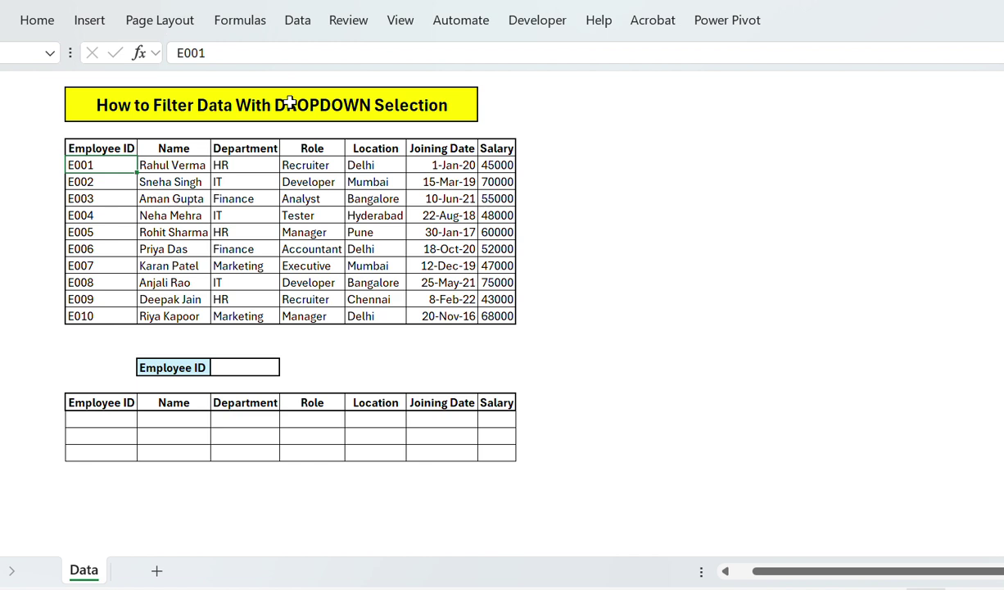
key(Down)
key(Down)
key(Down)
key(Down)
key(Down)
key(Down)
key(Down)
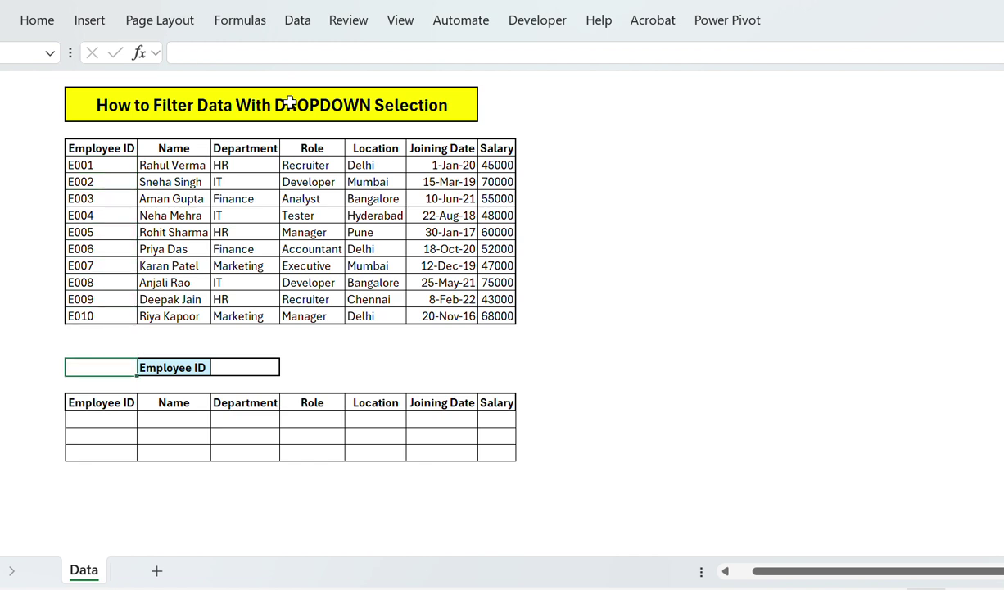
Enter E001 in the blank cell beside the Employee ID label between the two tables
key(Right)
key(Right)
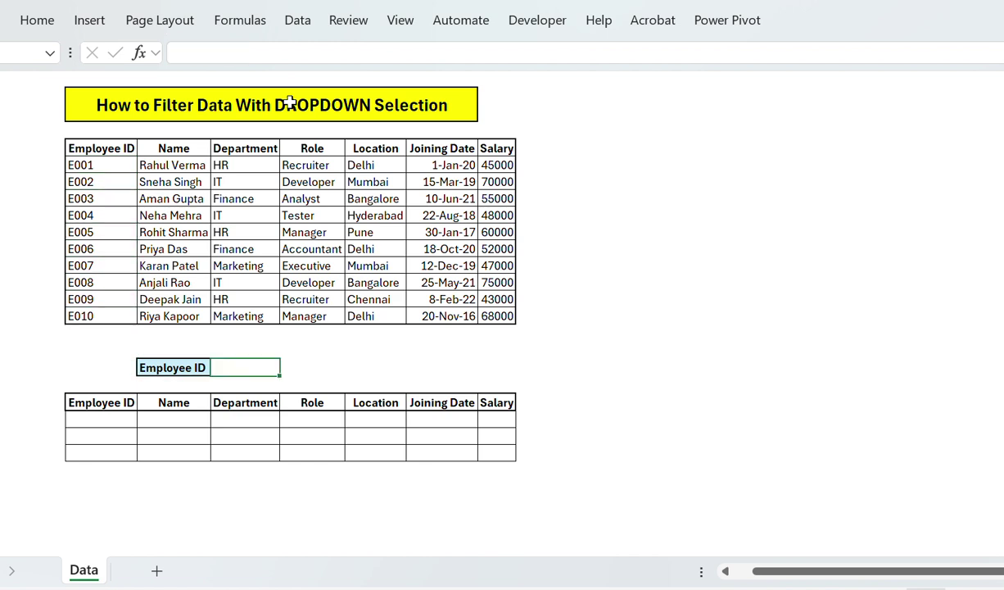
text(E001)
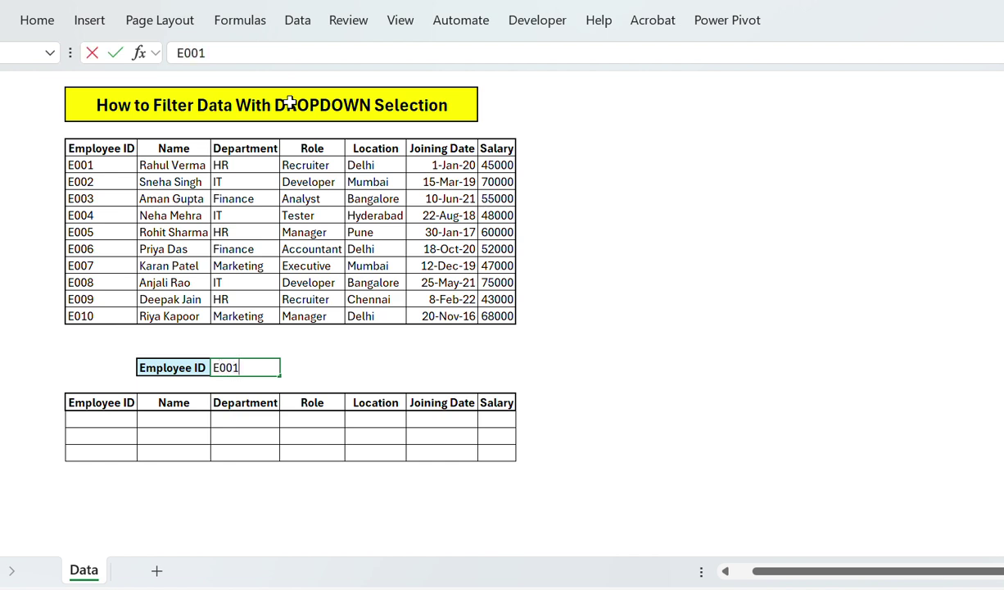
key(Return)
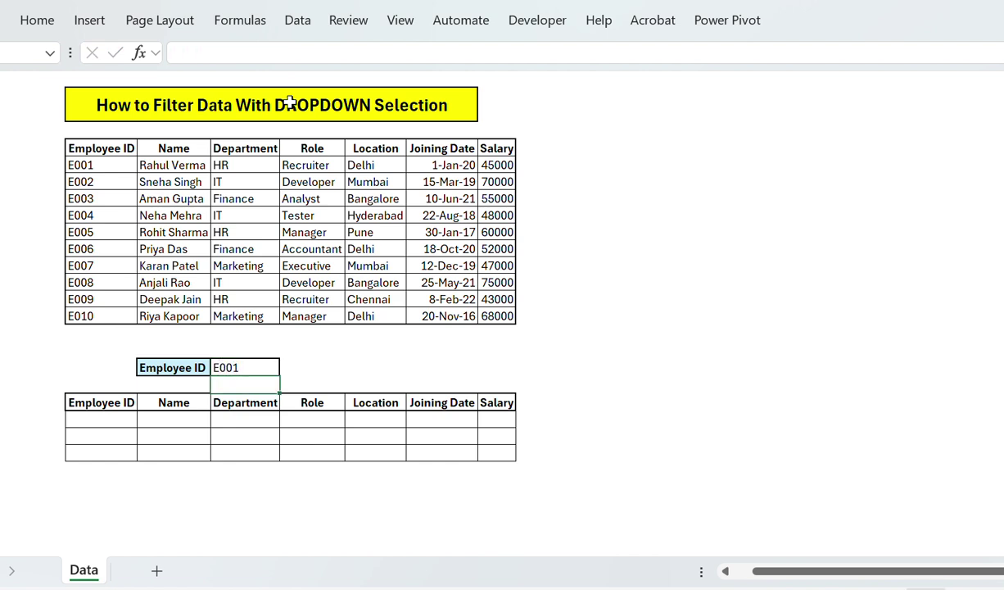
Copy the whole E001 record and paste only its values into the first blank row of the lower table
key(Down)
key(Left)
key(Down)
key(Up)
key(Up)
key(Up)
key(Up)
key(Up)
key(Up)
key(Up)
key(Up)
key(Up)
key(Up)
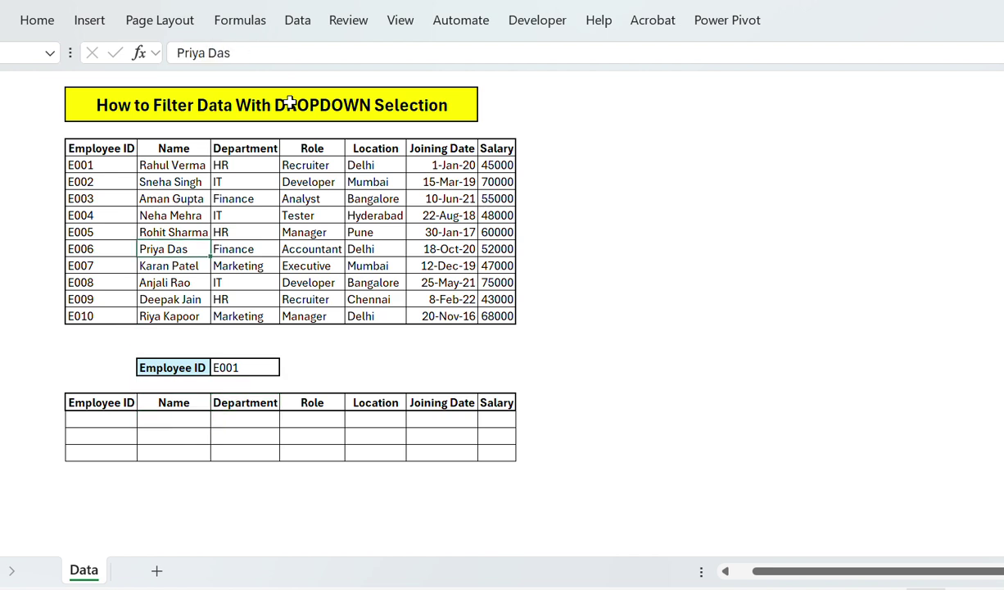
key(Left)
key(Up)
key(Up)
key(Up)
key(Up)
key(Up)
key(ctrl+shift+Right)
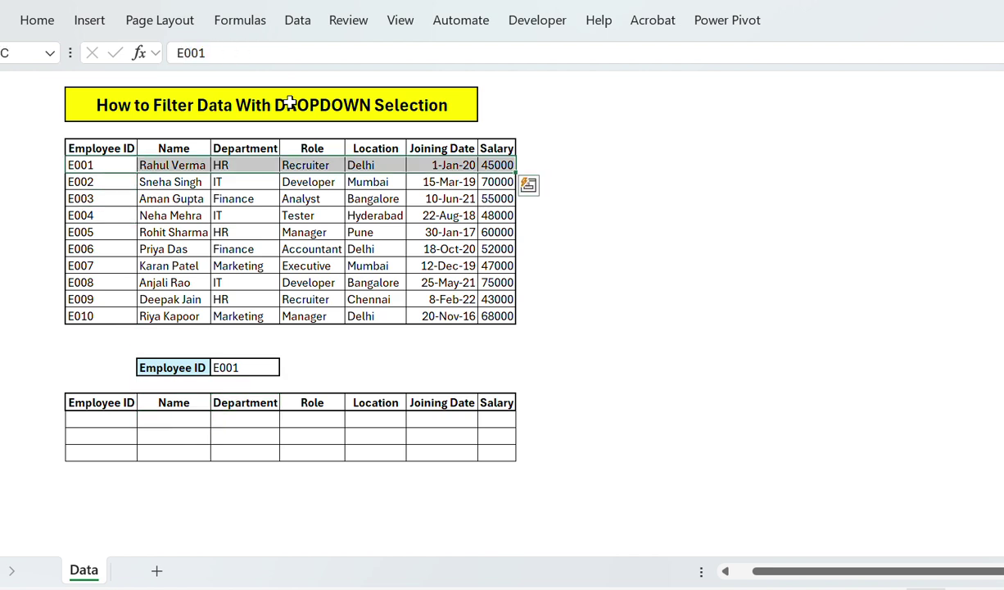
key(ctrl+c)
key(Down)
key(Down)
key(Down)
key(Down)
key(Down)
key(Down)
key(Down)
key(Down)
key(Down)
key(Down)
key(Down)
key(Down)
key(Down)
key(Down)
key(Down)
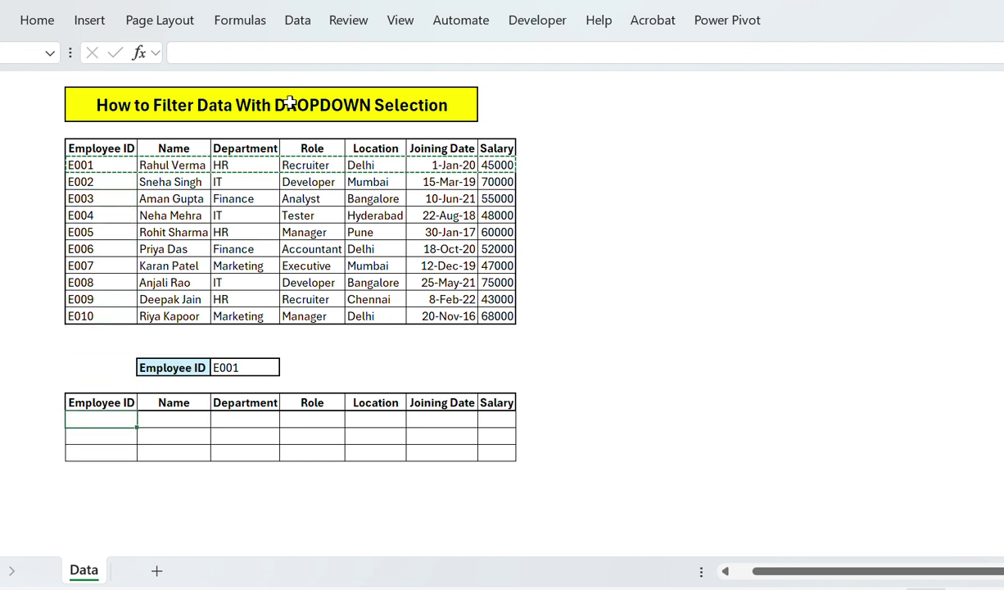
key(ctrl+alt+v)
key(v)
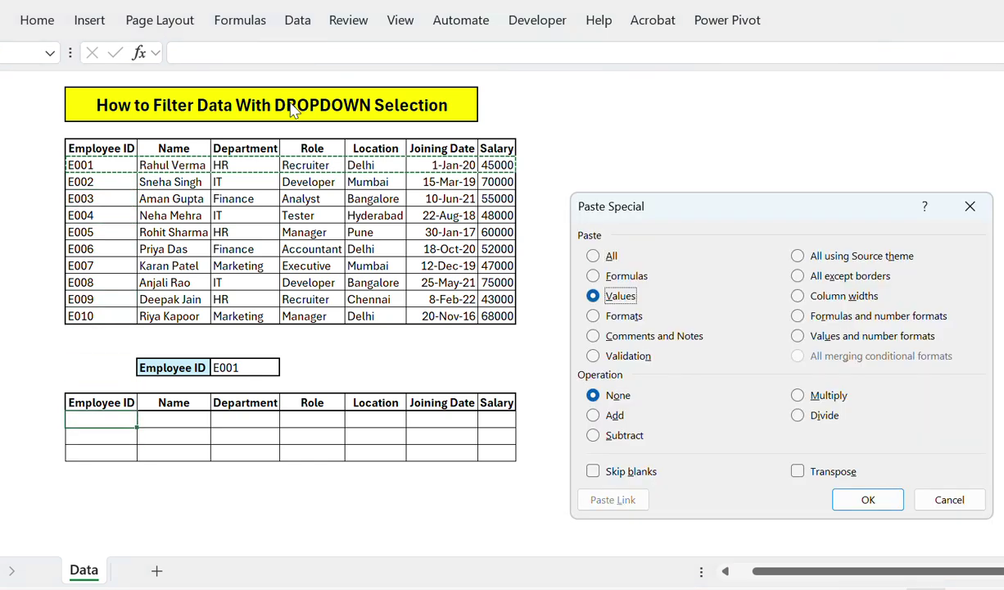
key(Return)
key(Escape)
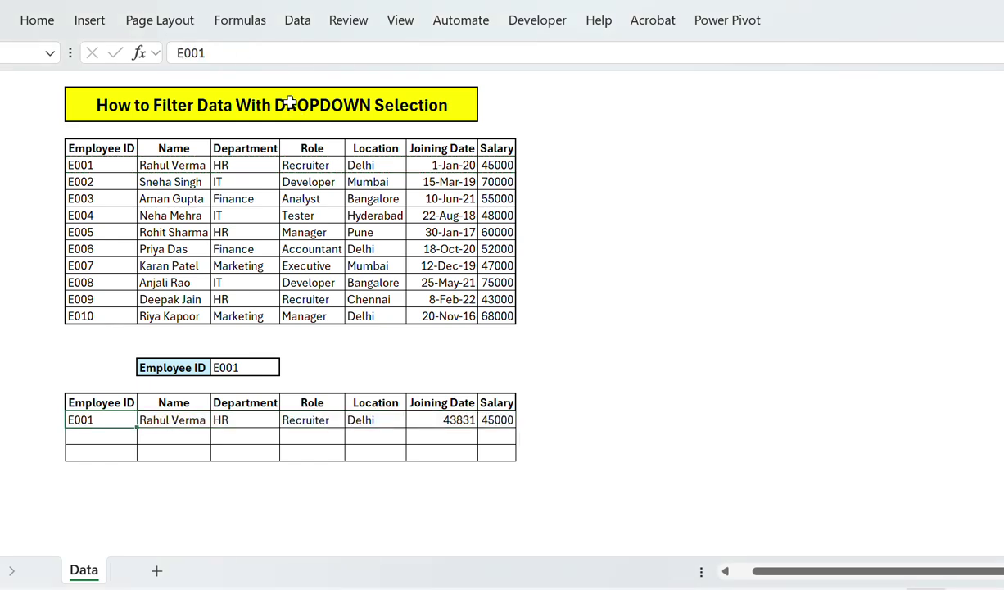
Clear the pasted record from the lower table and the E001 entry beside the Employee ID label
key(ctrl+shift+Right)
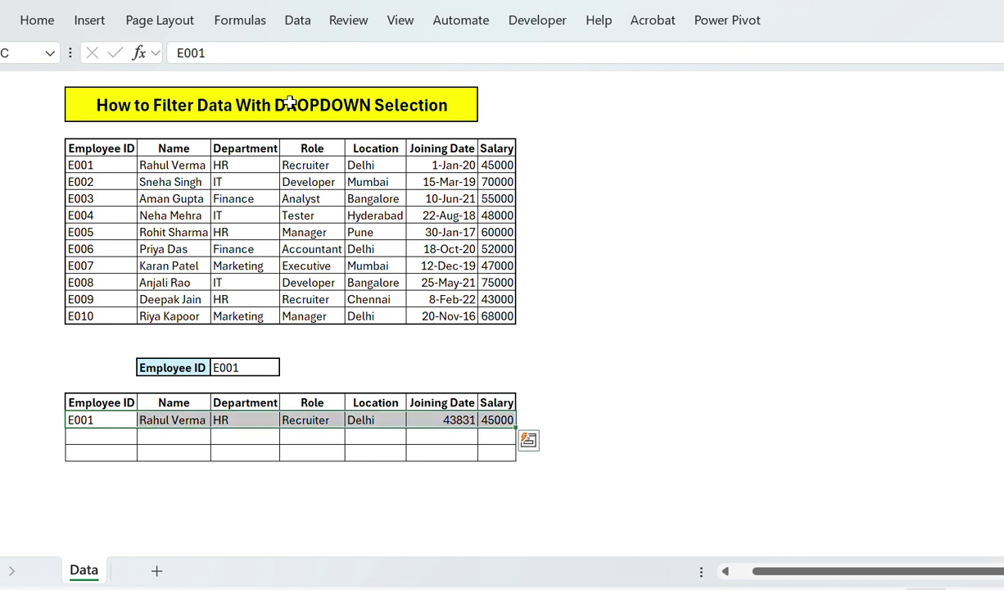
key(Delete)
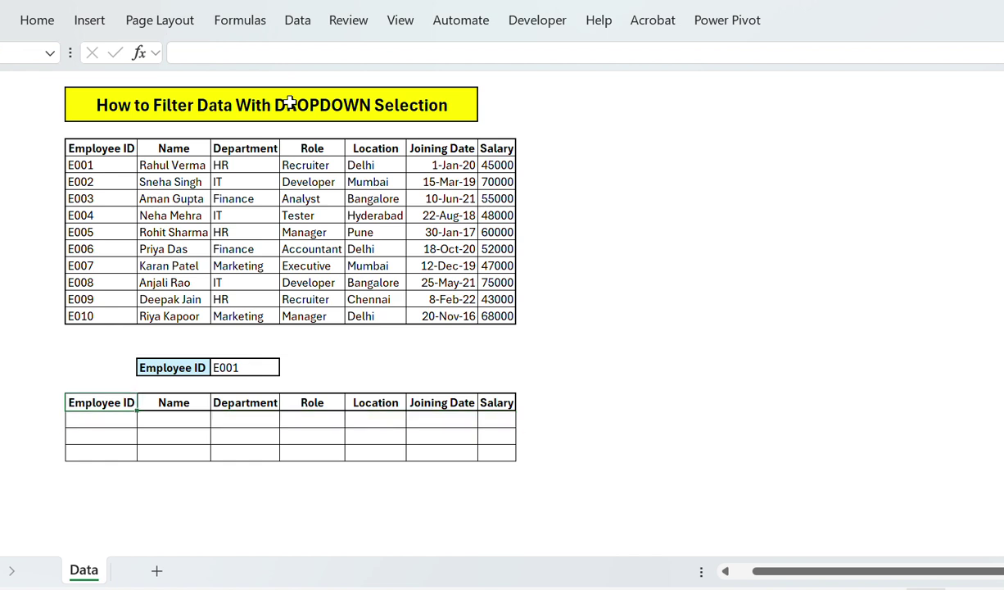
key(Up)
key(Up)
key(Up)
key(Right)
key(Right)
key(Delete)
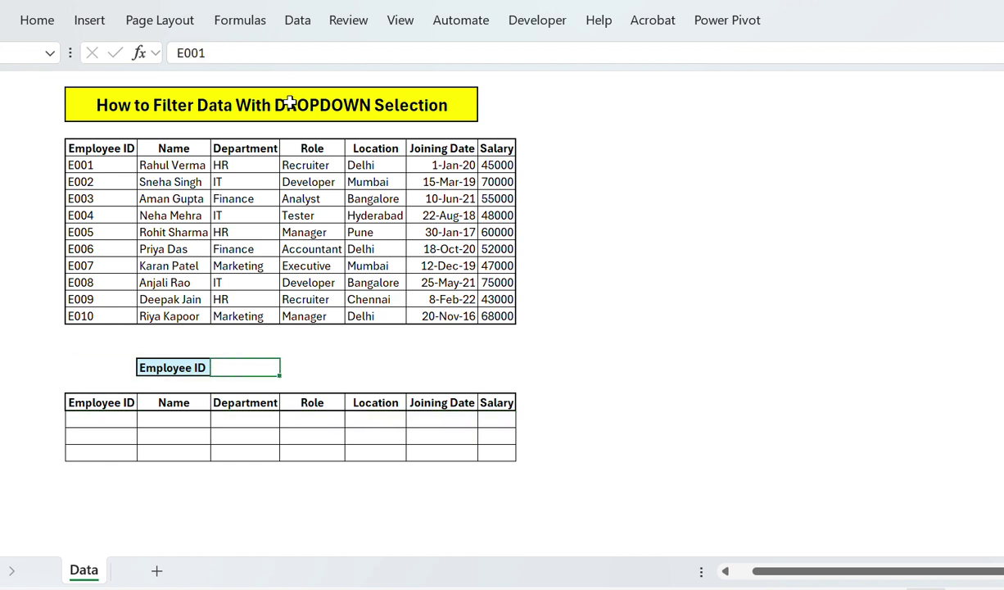
key(Left)
key(Right)
key(Down)
key(Down)
key(Down)
key(Left)
key(Left)
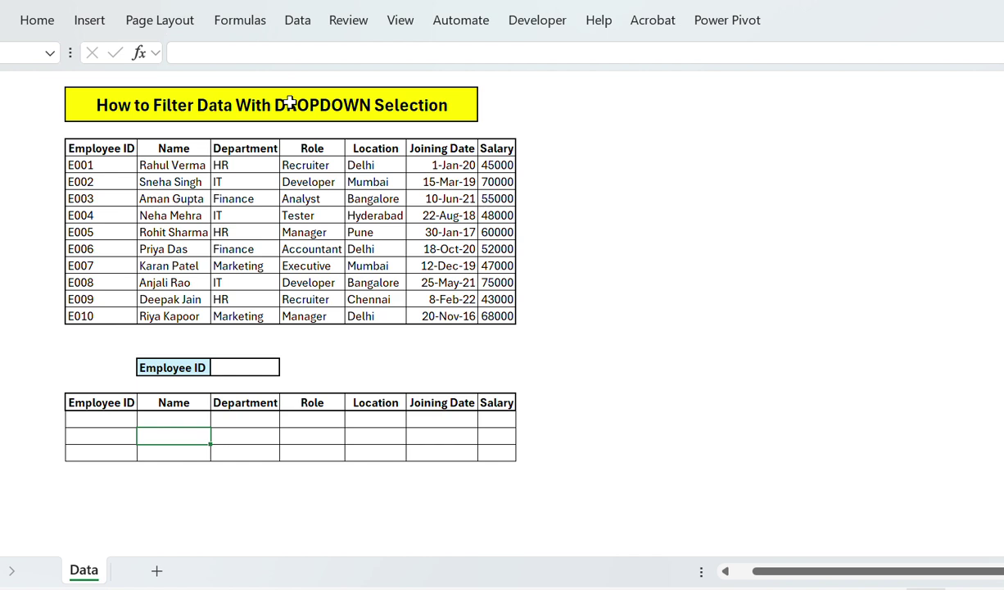
key(Up)
key(Up)
key(Up)
key(Up)
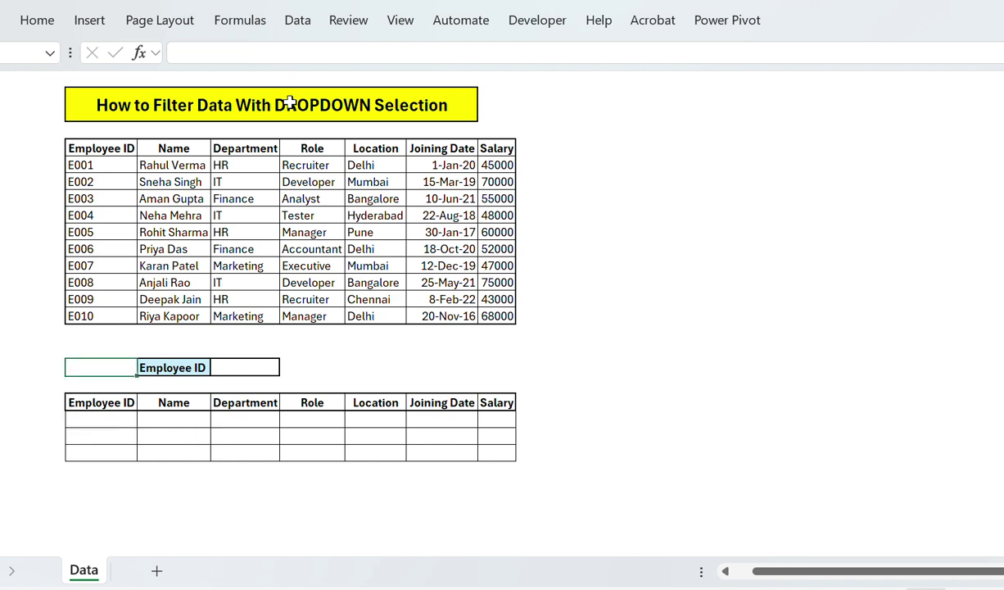
Set up data validation for the blank cell beside the Employee ID label, allowing a List
key(Right)
key(Right)
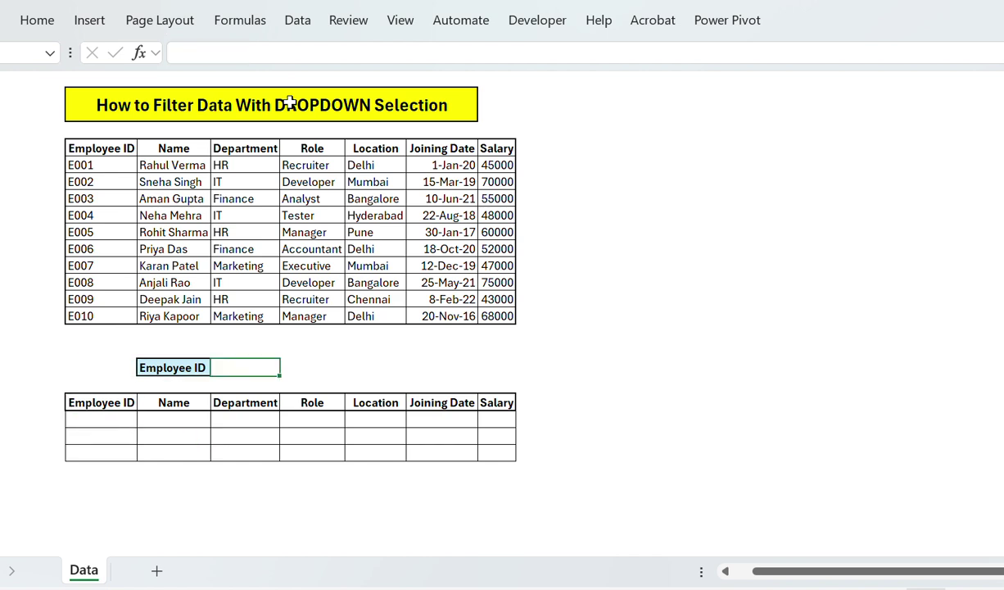
click(296, 29)
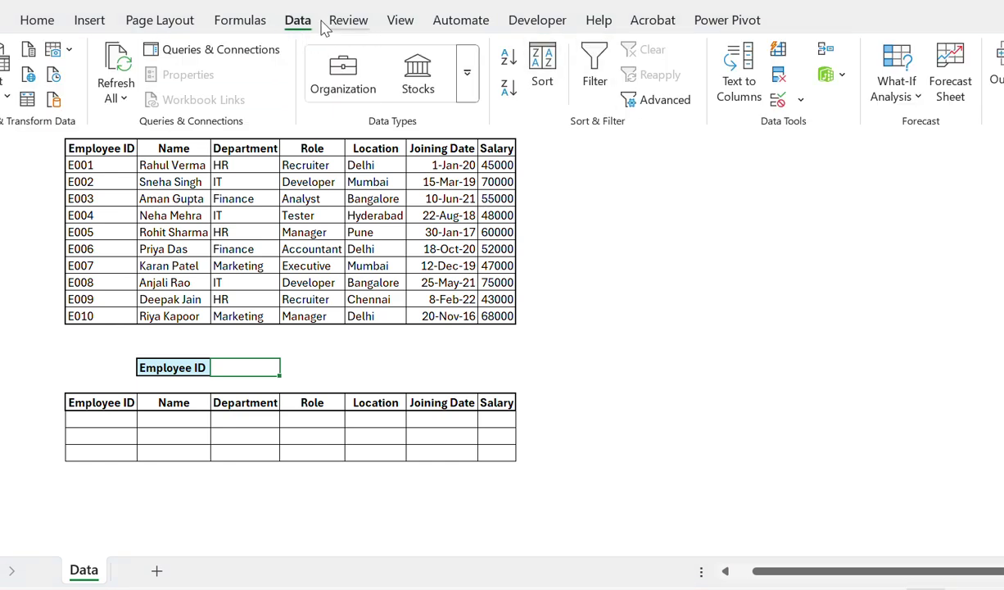
click(801, 102)
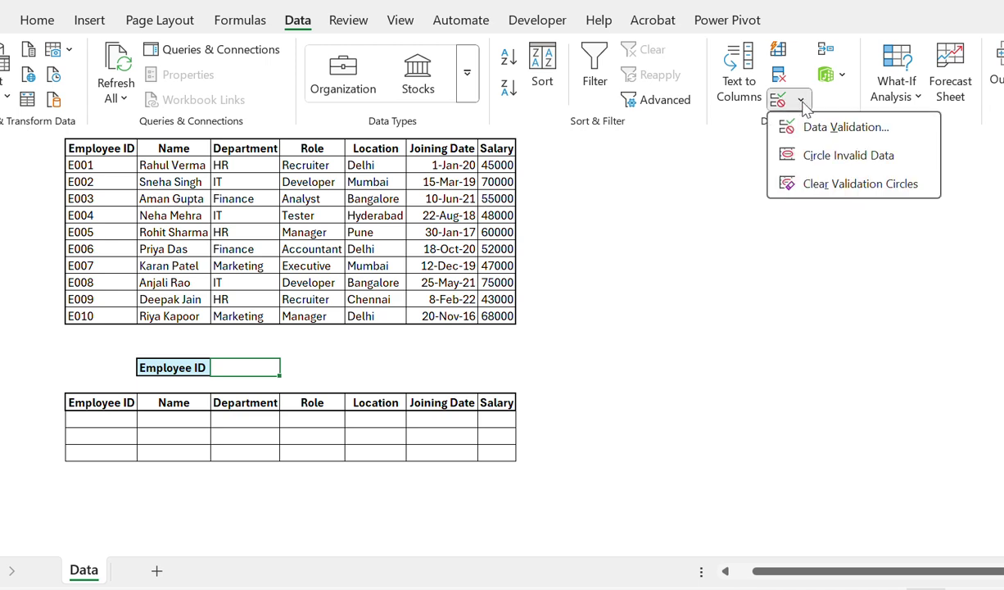
click(807, 127)
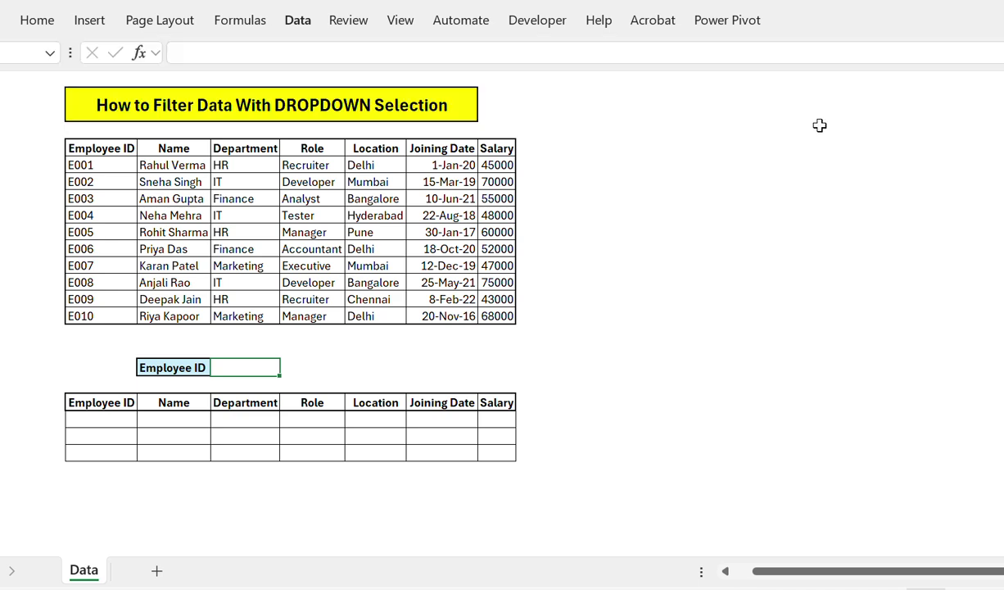
drag(686, 175, 616, 154)
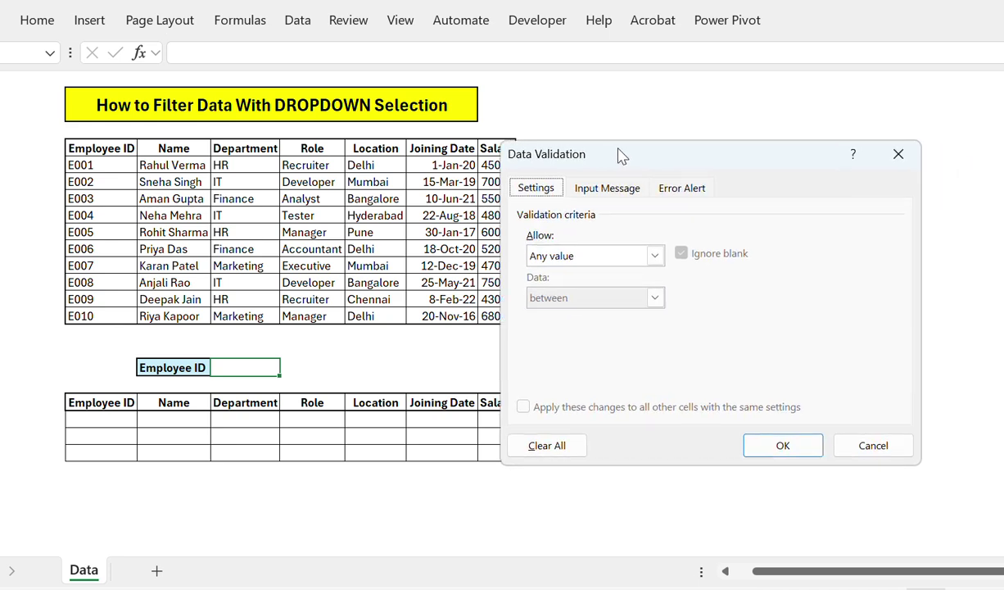
click(631, 255)
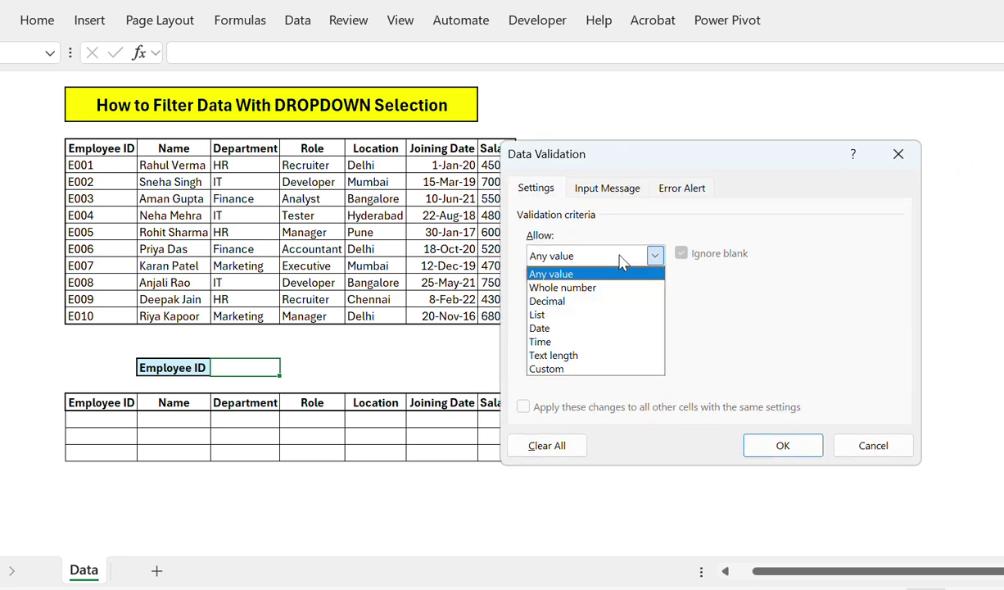
click(561, 314)
Apply =$D$6:$D$15 as the validation list source and choose E001 from the cell's new dropdown
click(579, 339)
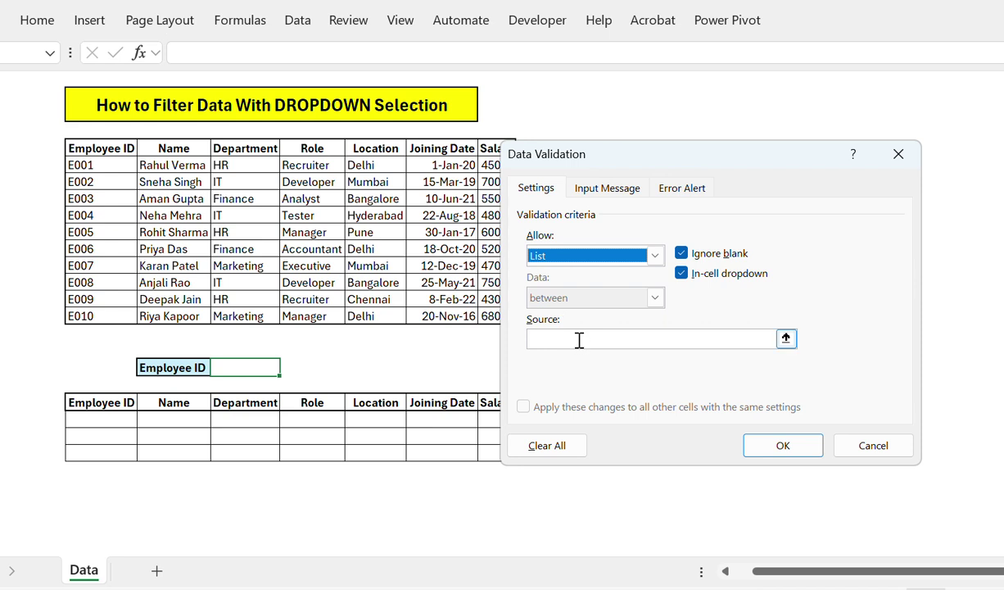
click(580, 340)
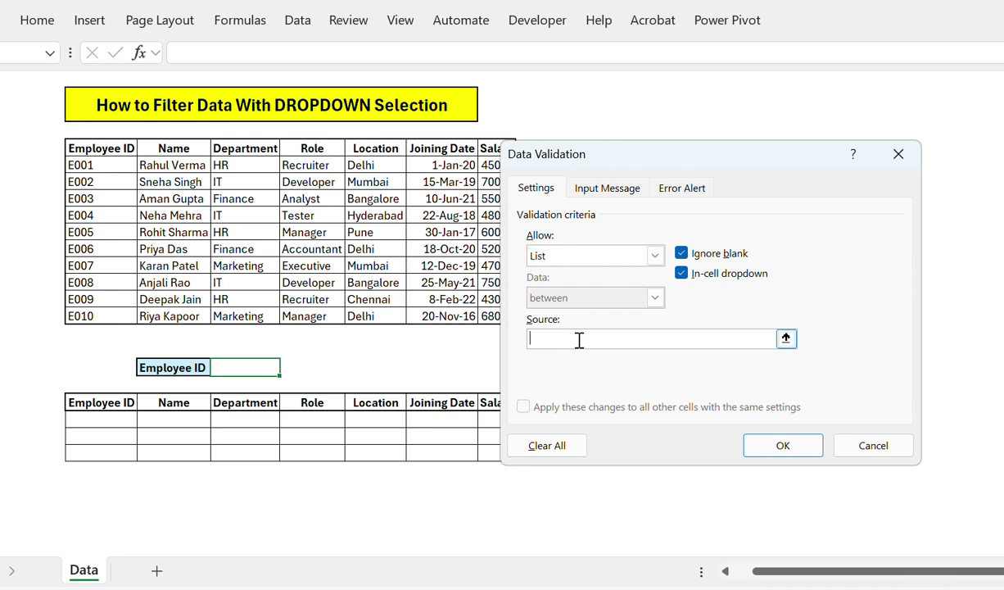
click(108, 166)
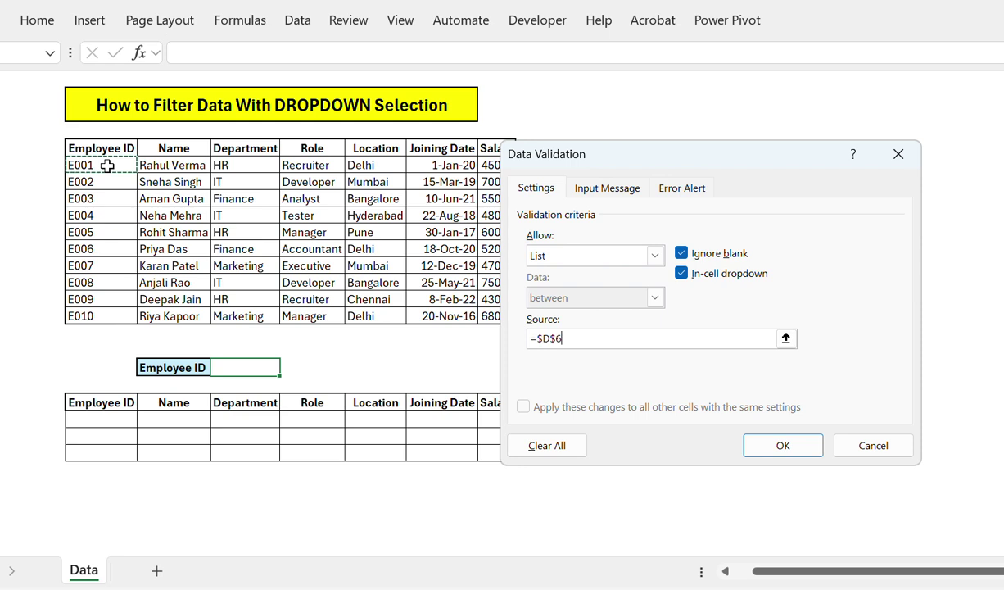
drag(107, 165, 110, 310)
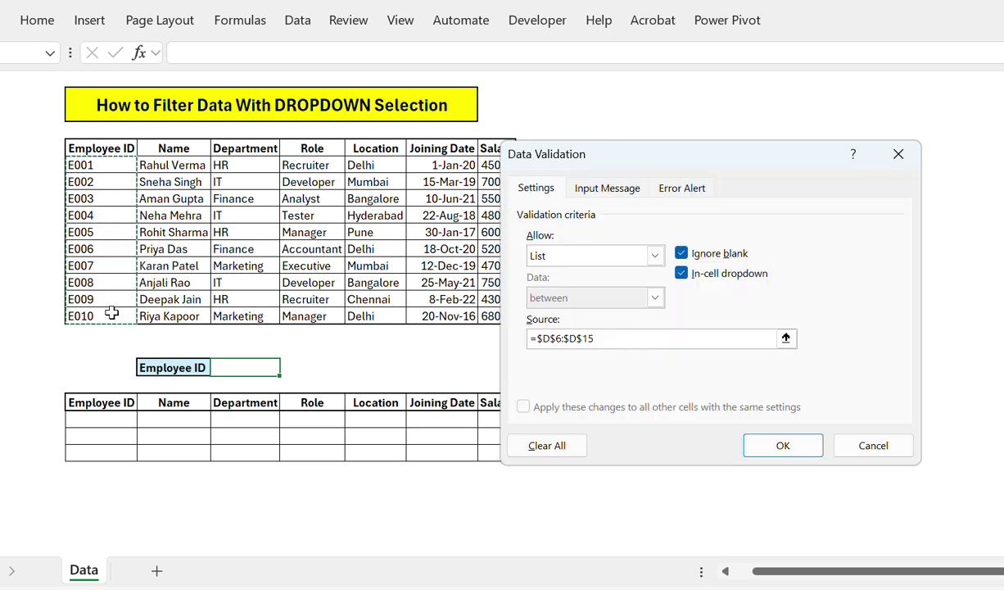
click(776, 447)
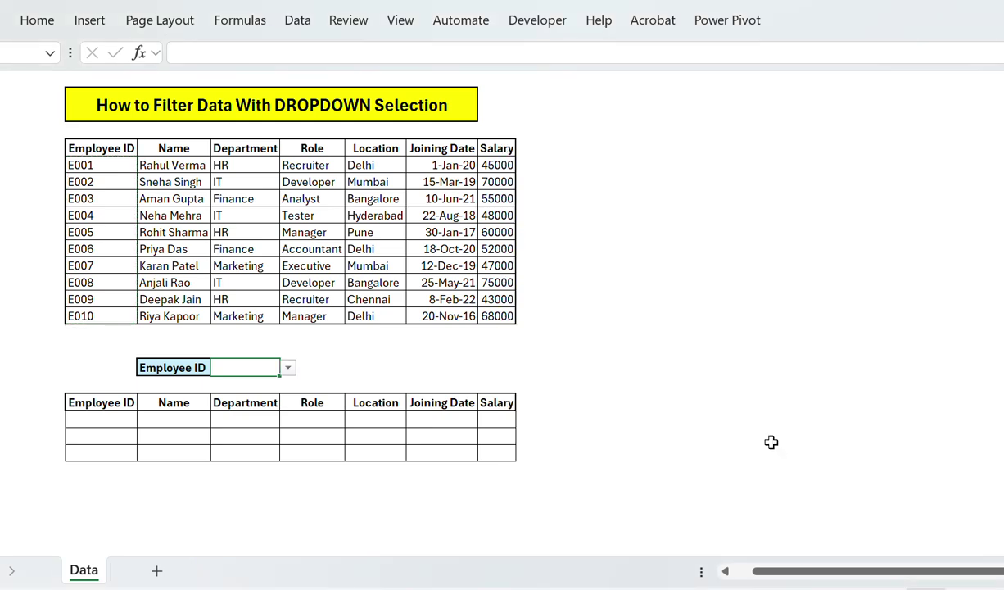
click(289, 368)
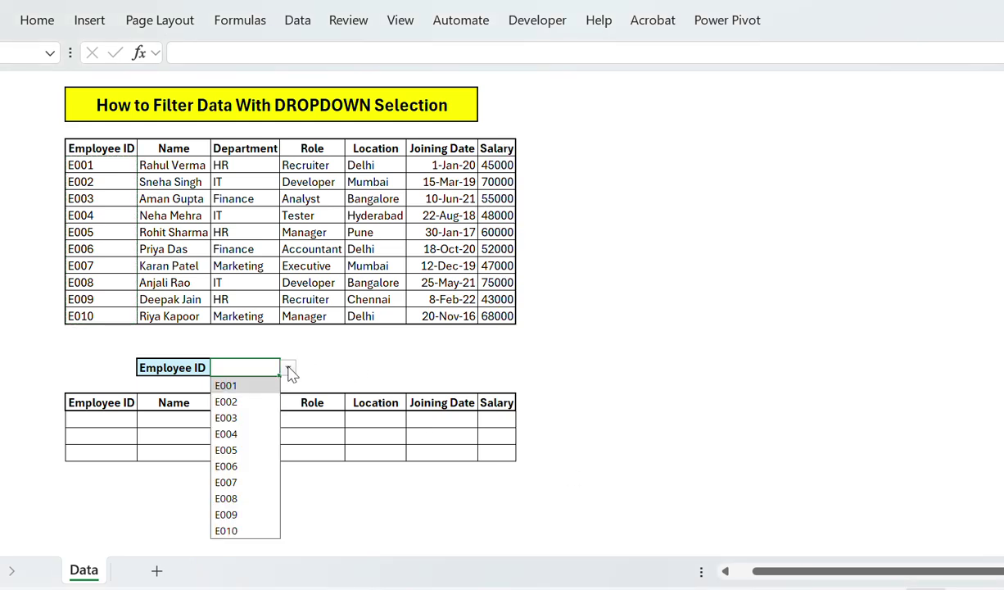
click(255, 396)
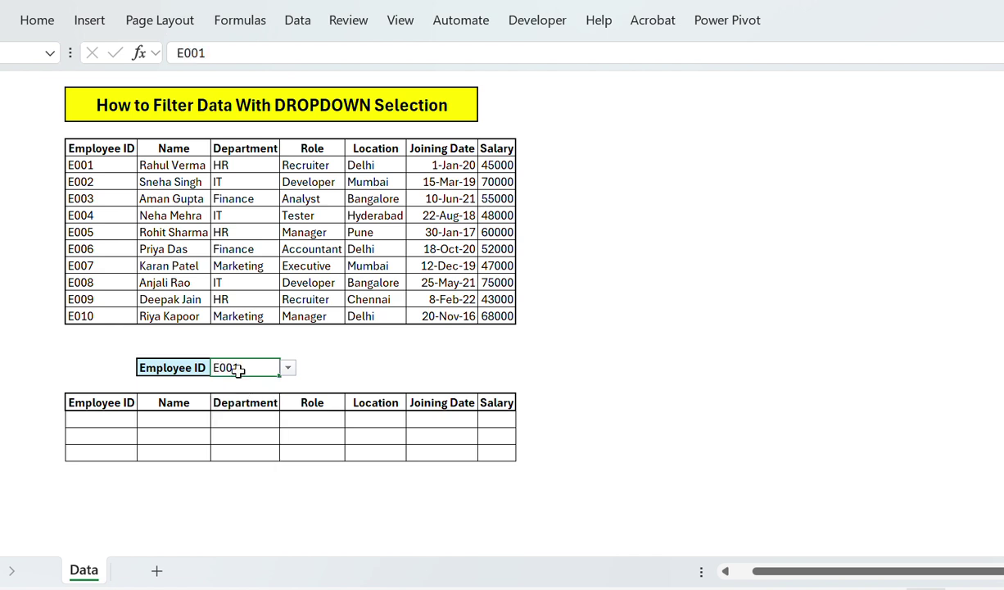
click(93, 421)
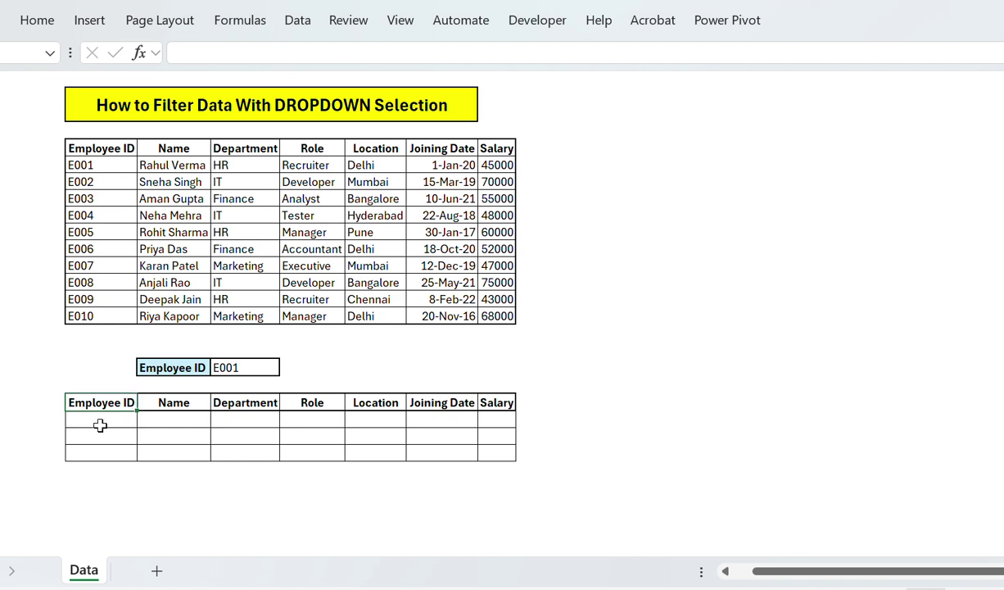
key(Up)
key(Up)
key(Up)
key(Up)
key(Up)
key(Up)
key(Down)
key(Down)
key(Down)
key(Down)
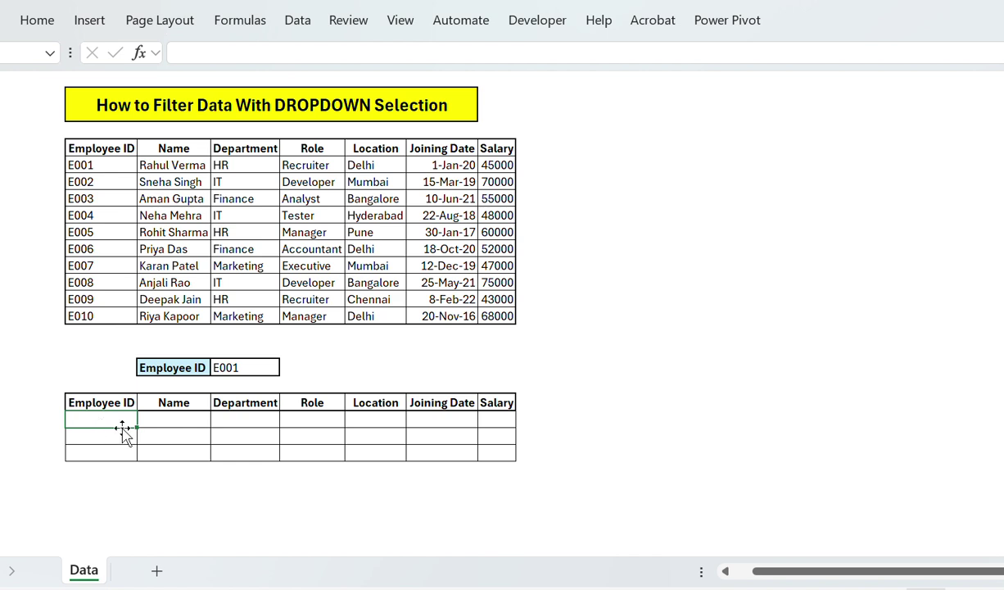
Begin a FILTER formula in the lower table's first blank Employee ID cell, using D5:J15 as the array
key(Up)
key(Down)
text(=fil)
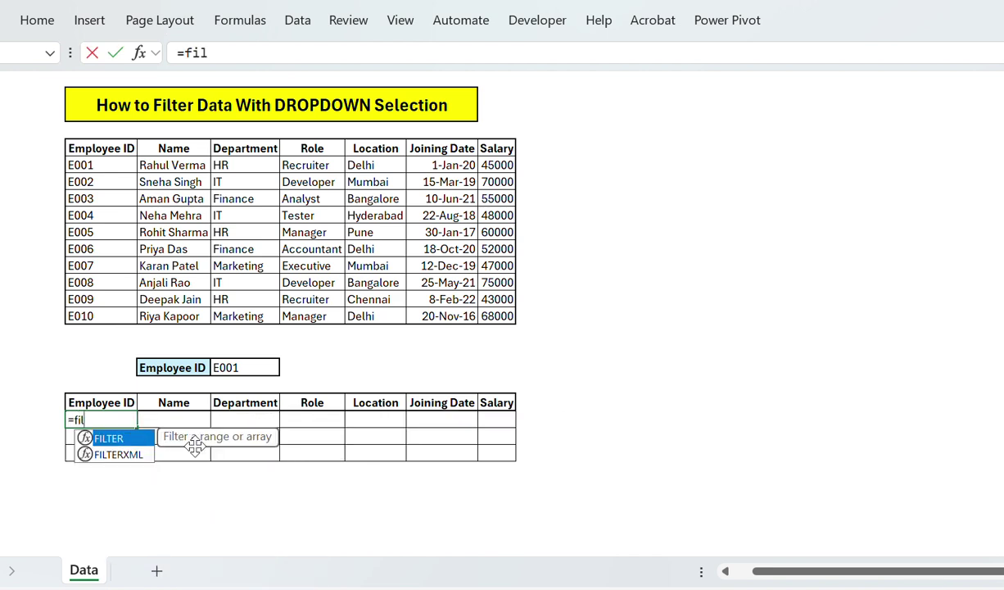
key(Tab)
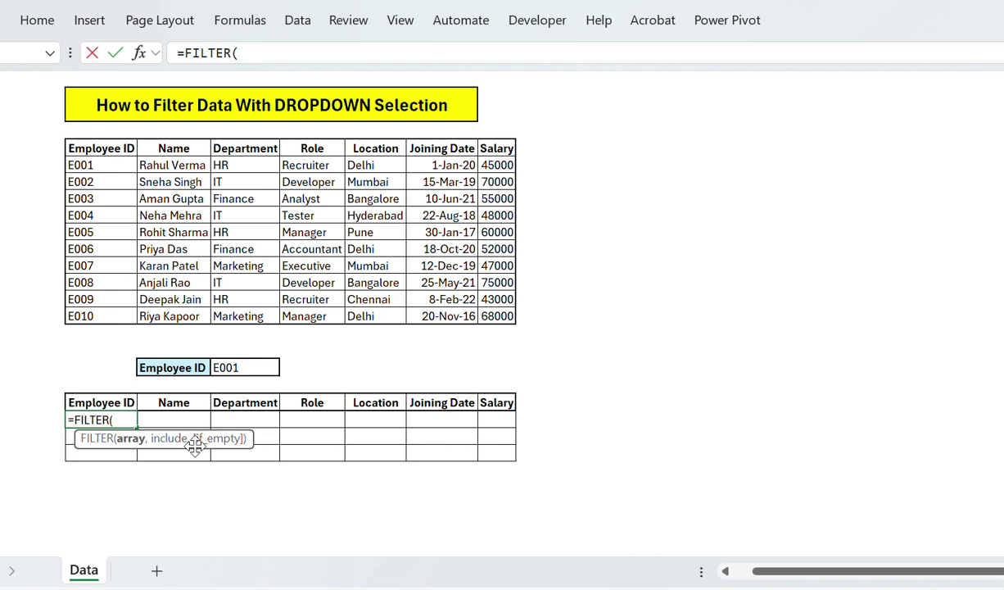
click(100, 148)
key(ctrl+shift+Right)
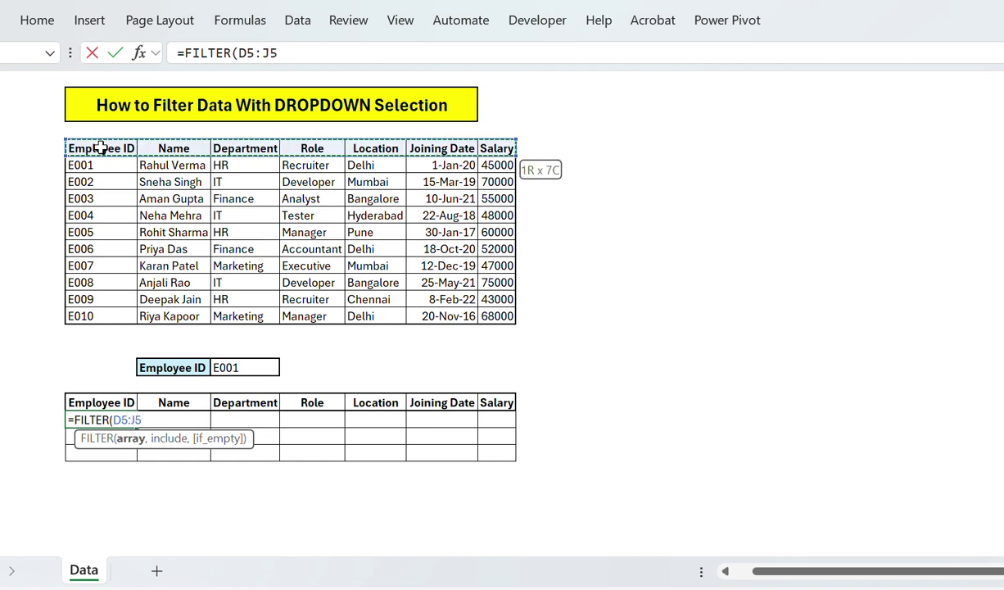
key(ctrl+shift+Down)
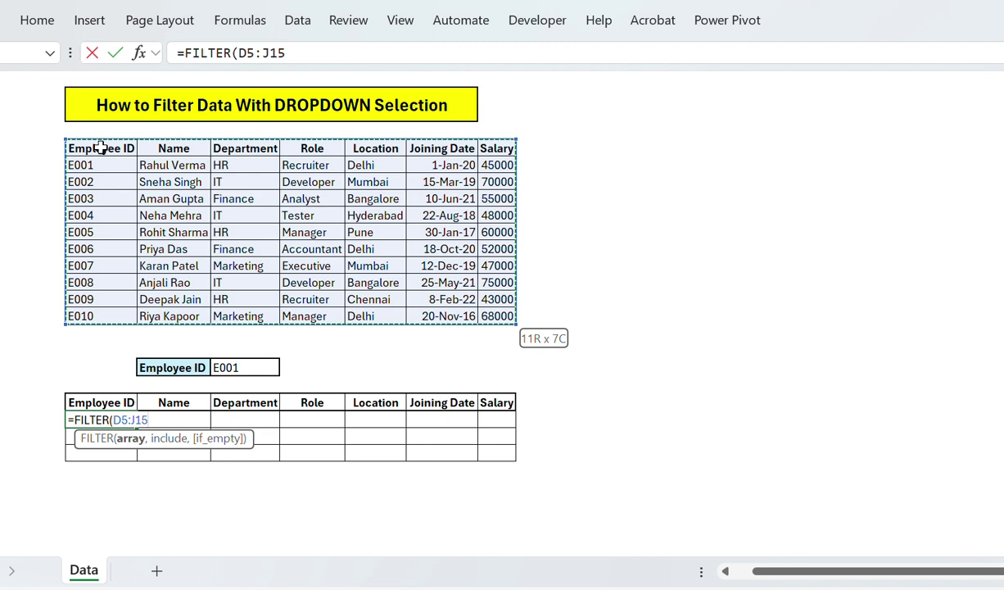
text(,)
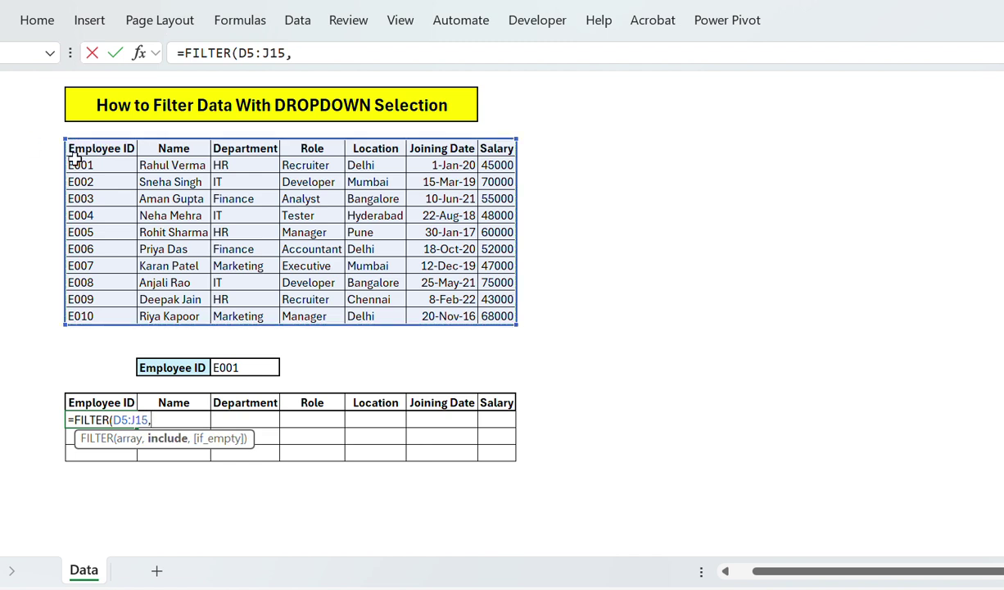
Complete the FILTER formula with the condition D5:D15=F18 and "No Records" as the if_empty value
click(106, 152)
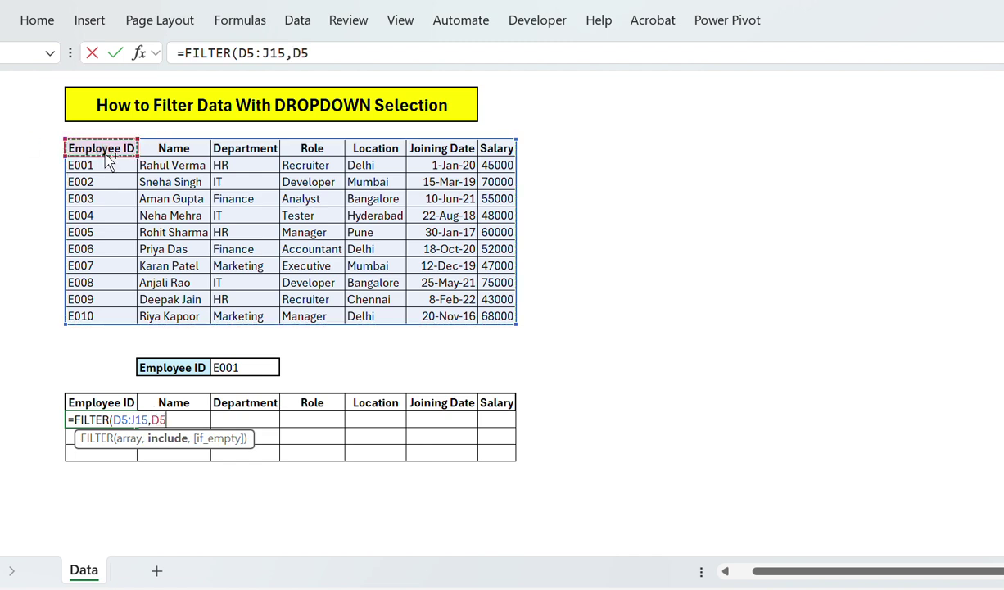
key(ctrl+shift+Down)
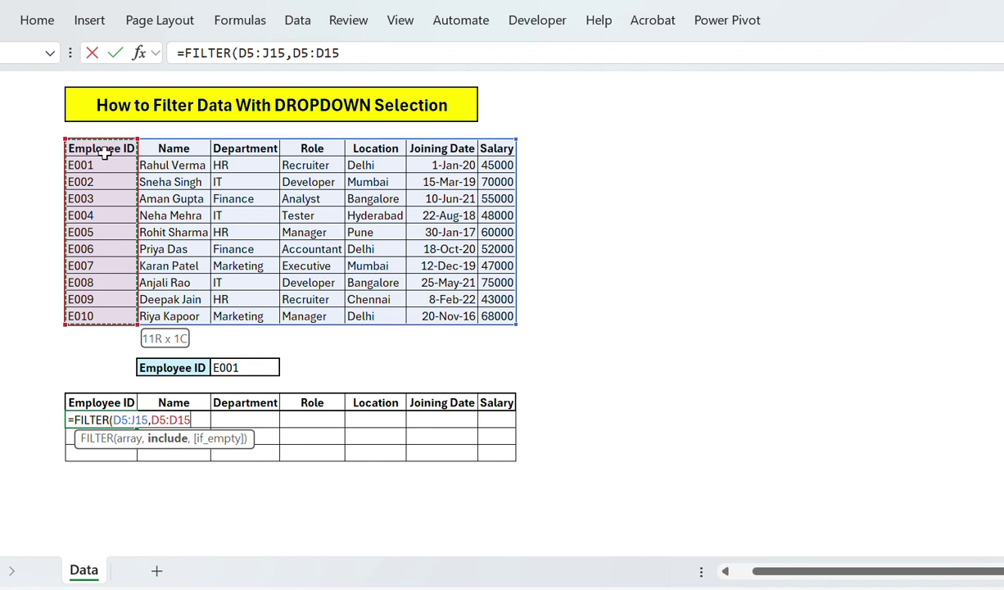
text(=)
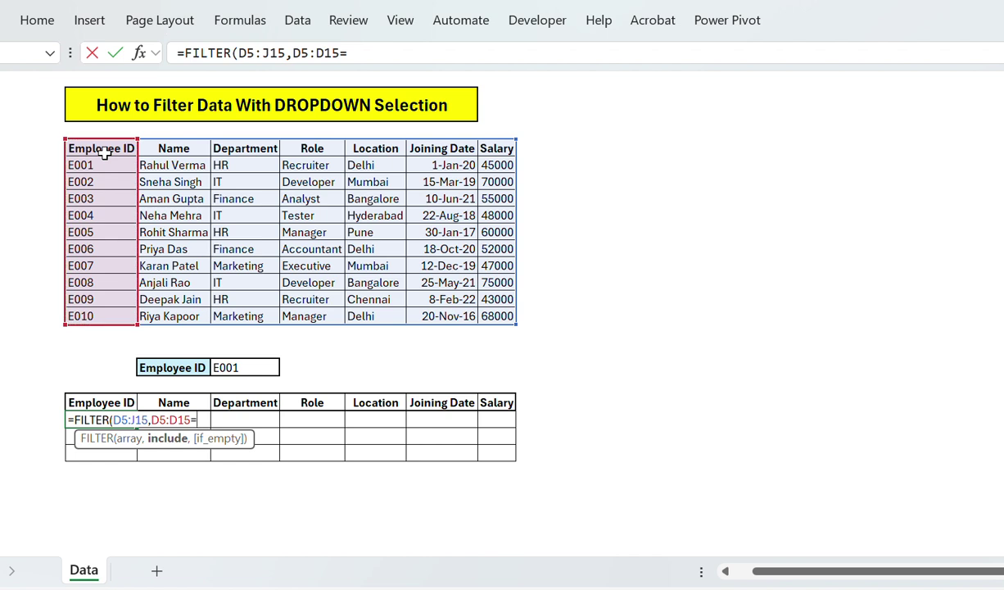
click(254, 369)
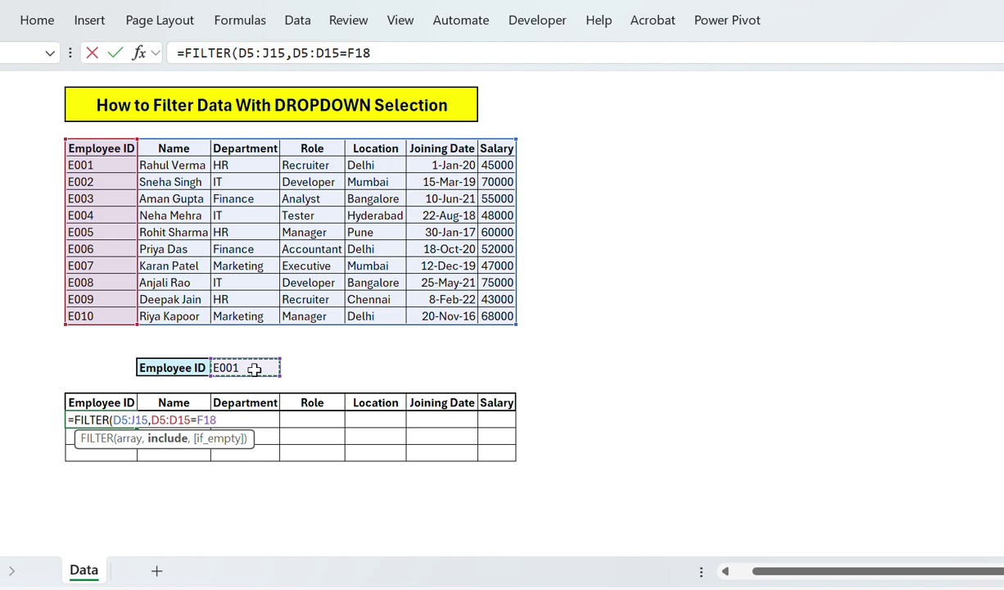
text(,)
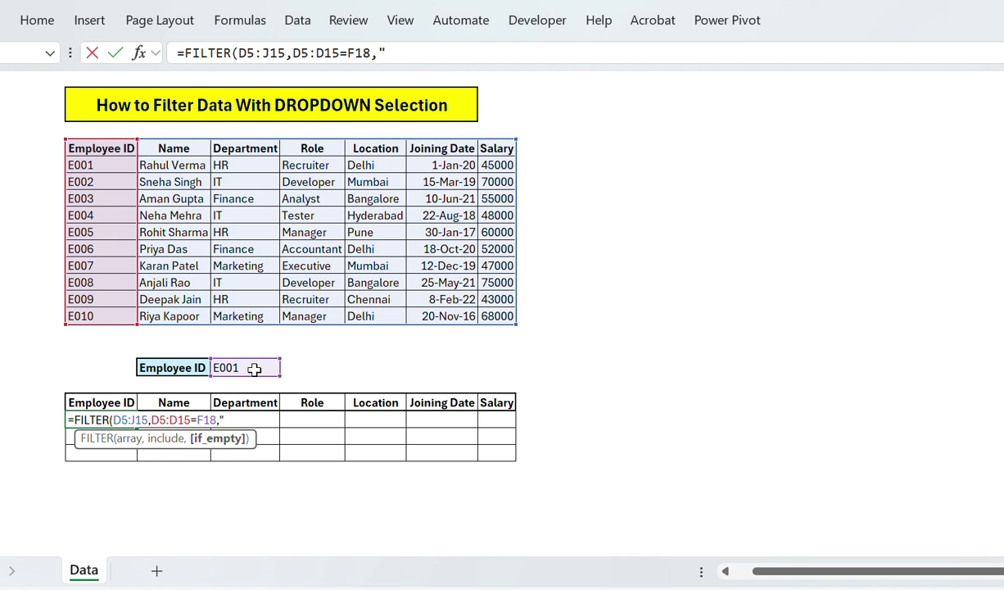
text("No Rec)
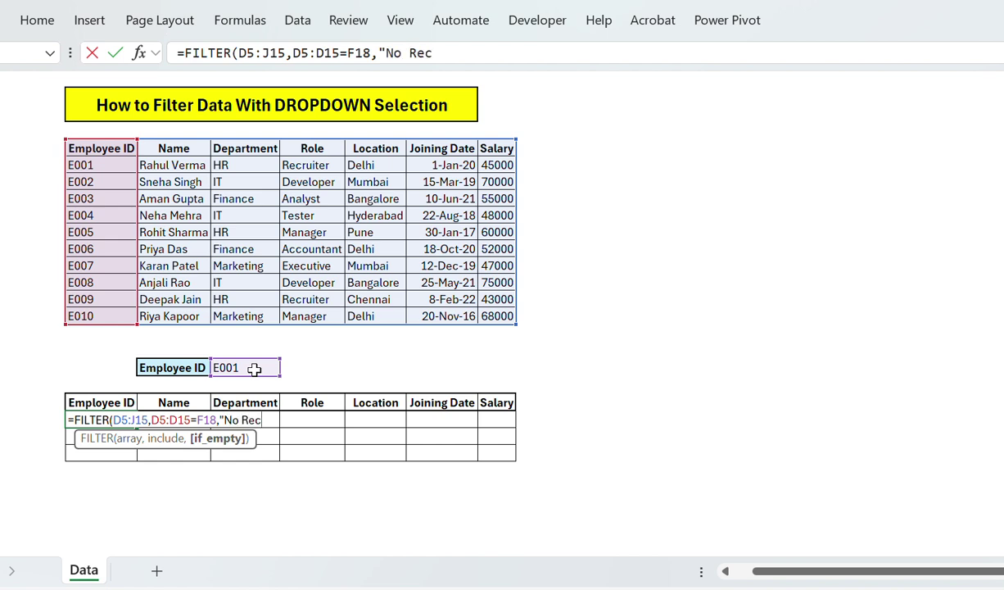
text(ords"))
key(Return)
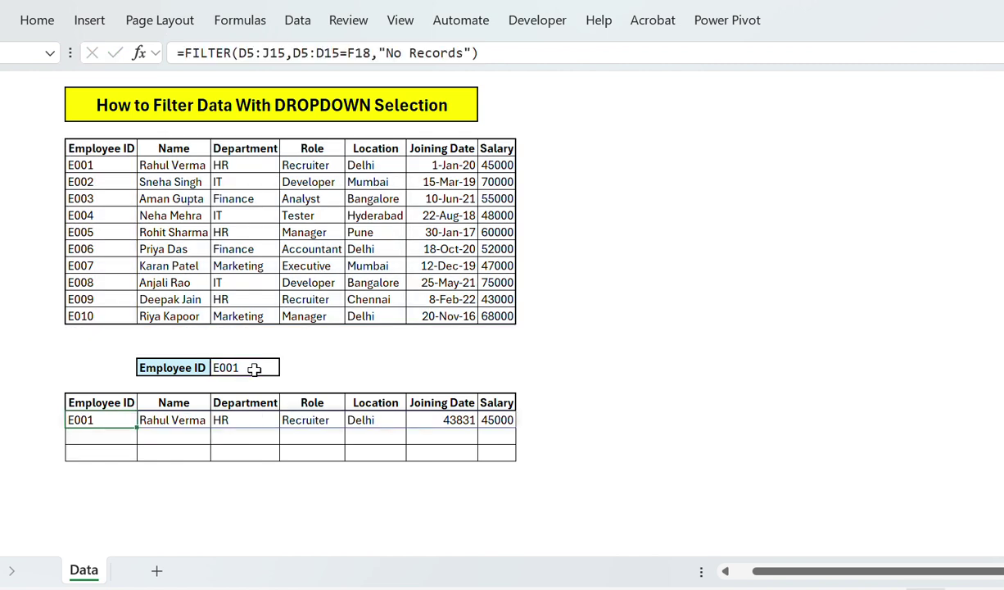
Look through the Employee ID column of the upper table
key(Up)
key(Up)
key(Up)
key(Up)
key(Up)
key(Up)
key(Up)
key(Up)
key(Up)
key(Up)
key(Up)
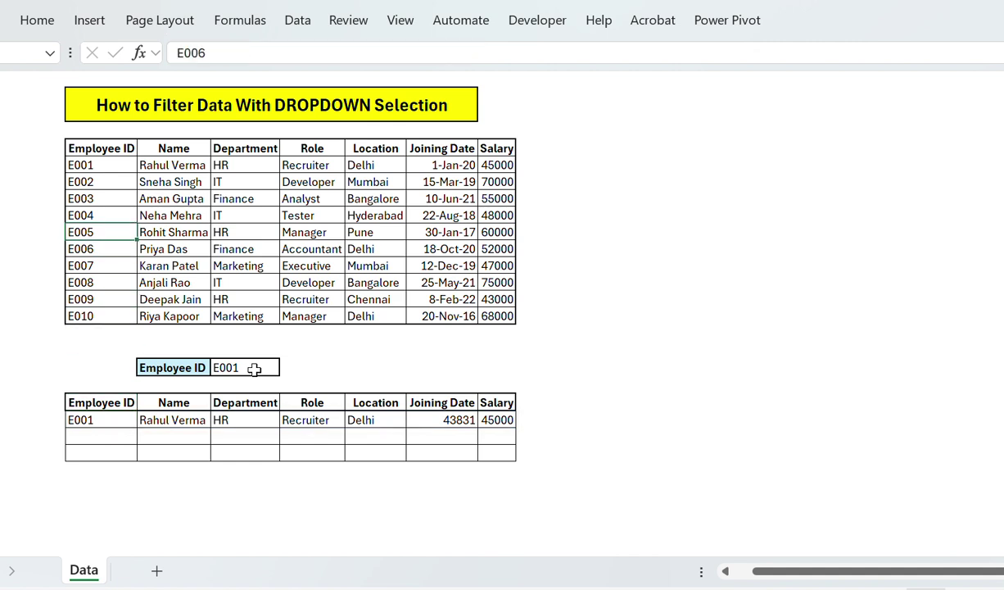
key(Up)
key(Up)
key(Up)
key(Up)
key(Down)
key(Down)
key(Down)
key(Down)
key(Down)
key(Down)
key(Down)
key(Down)
key(Down)
key(Down)
key(Down)
key(Down)
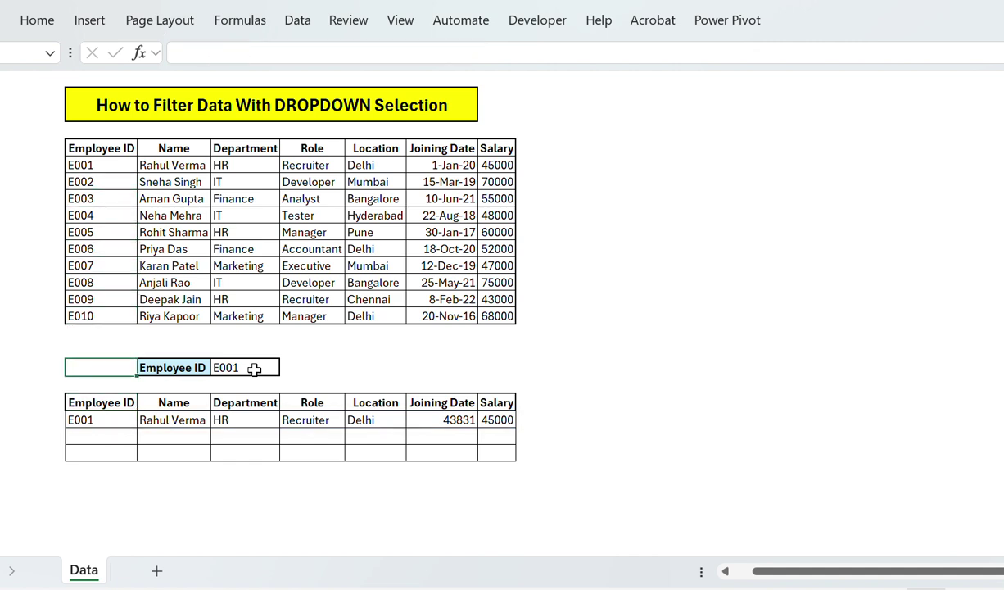
Choose E004 from the dropdown in the cell beside the Employee ID label
key(Right)
key(Right)
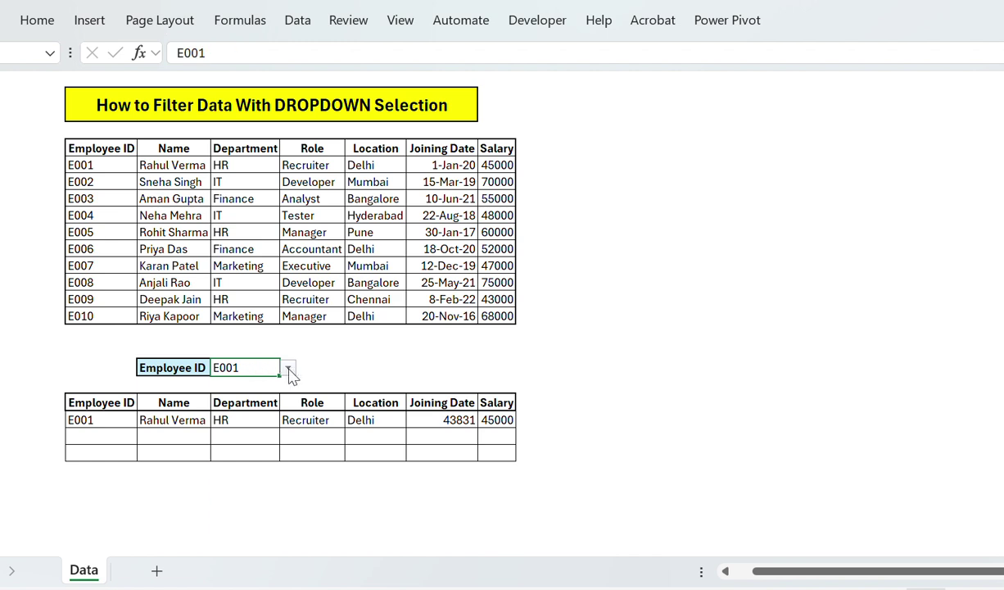
click(289, 369)
click(242, 429)
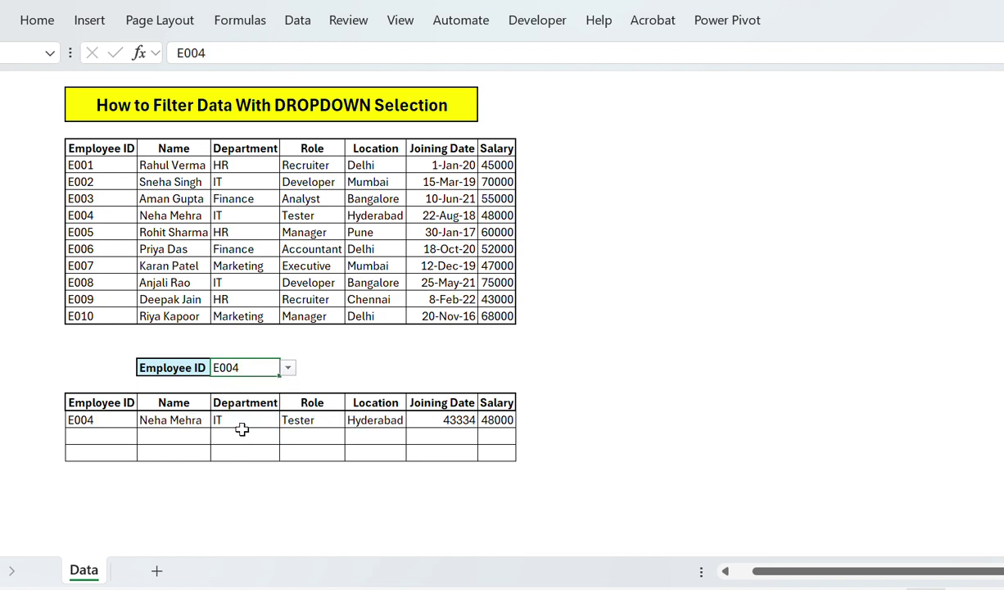
Examine the E004 record in the upper table field by field, from Employee ID to Salary
click(94, 214)
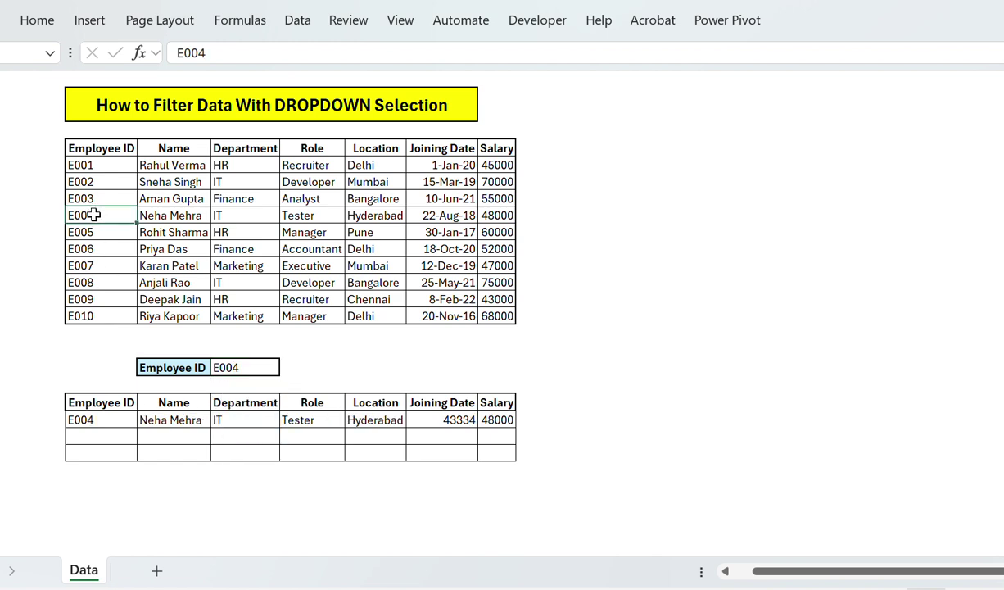
key(Right)
key(Right)
key(Right)
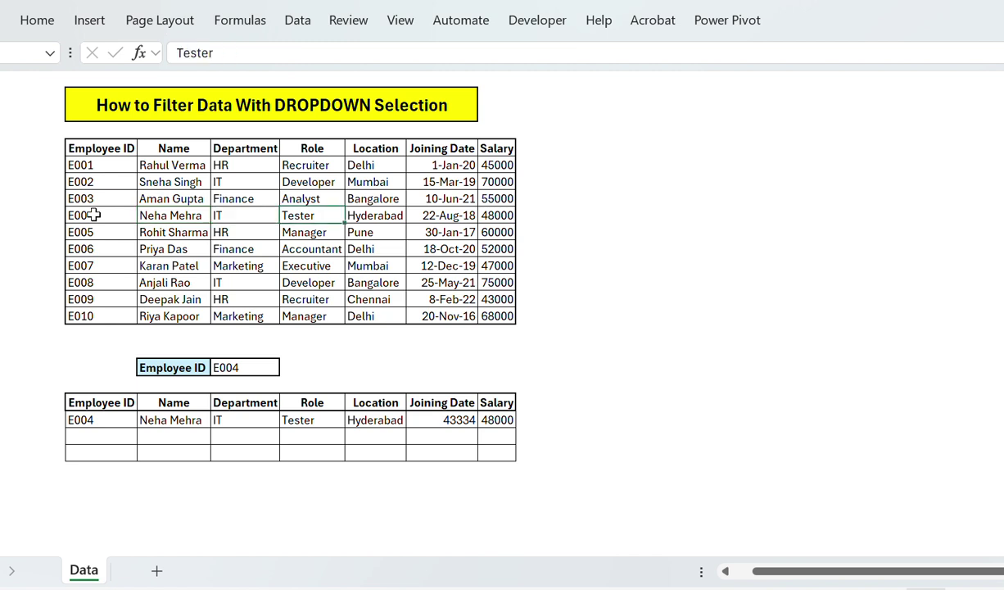
key(Left)
key(Left)
key(Right)
key(Right)
key(Right)
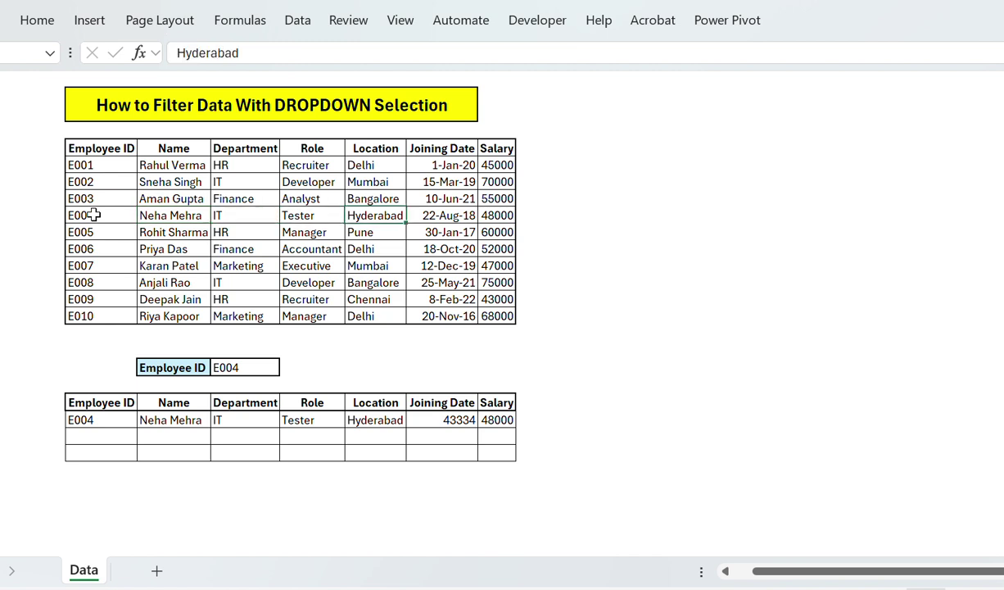
key(Right)
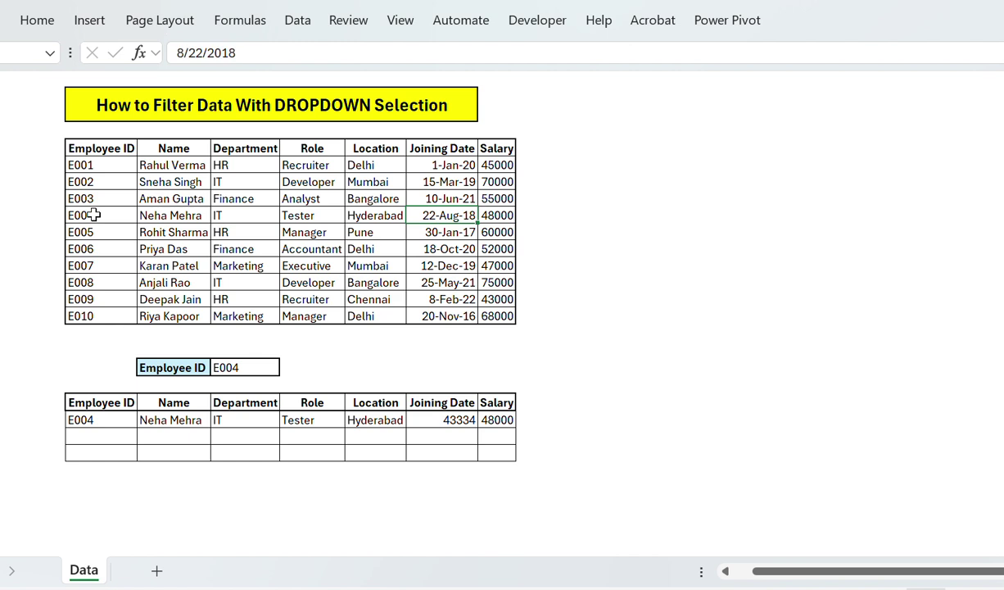
key(Right)
Examine the filtered E004 record in the lower table and compare it with the source record
key(Down)
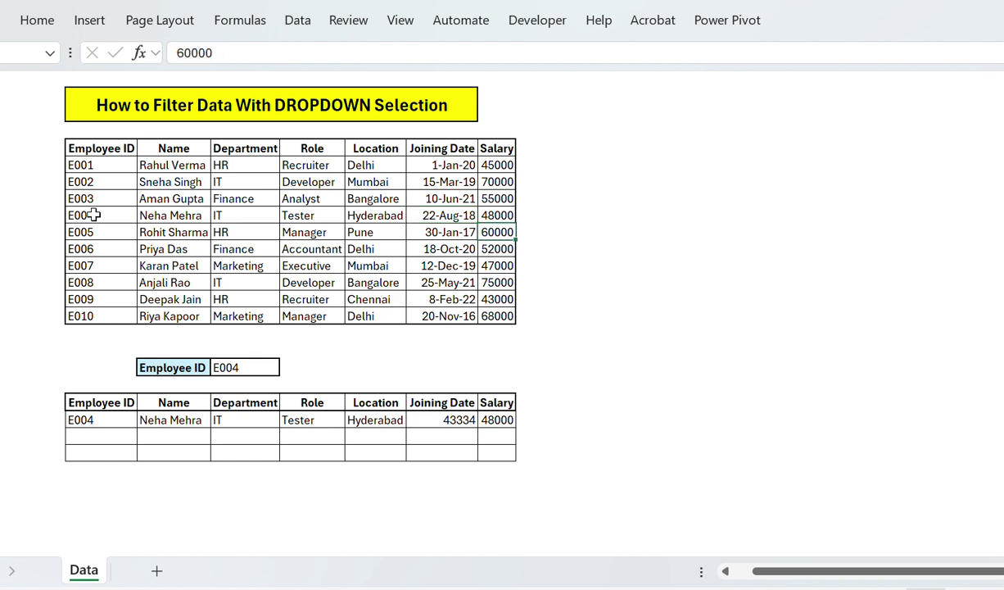
key(Down)
key(Down)
key(Down)
key(Down)
key(Down)
key(Down)
key(Down)
key(Down)
key(Down)
key(Down)
key(Down)
key(Left)
key(Left)
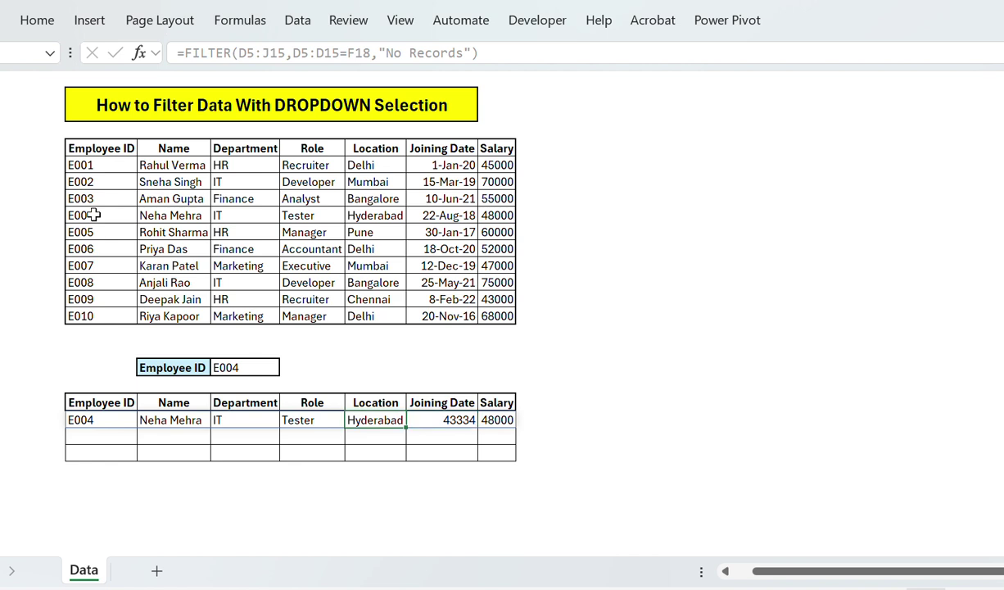
key(Left)
key(Left)
key(Left)
key(Left)
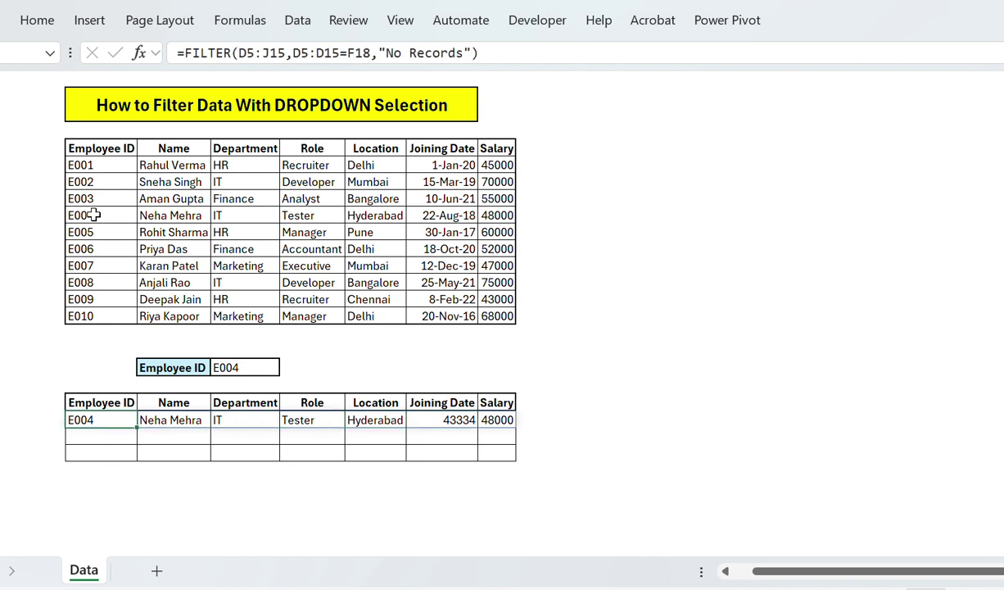
Trace the ID selected beside the Employee ID label back to its entry in the upper table
key(Up)
key(Up)
key(Up)
key(Up)
key(Down)
key(Right)
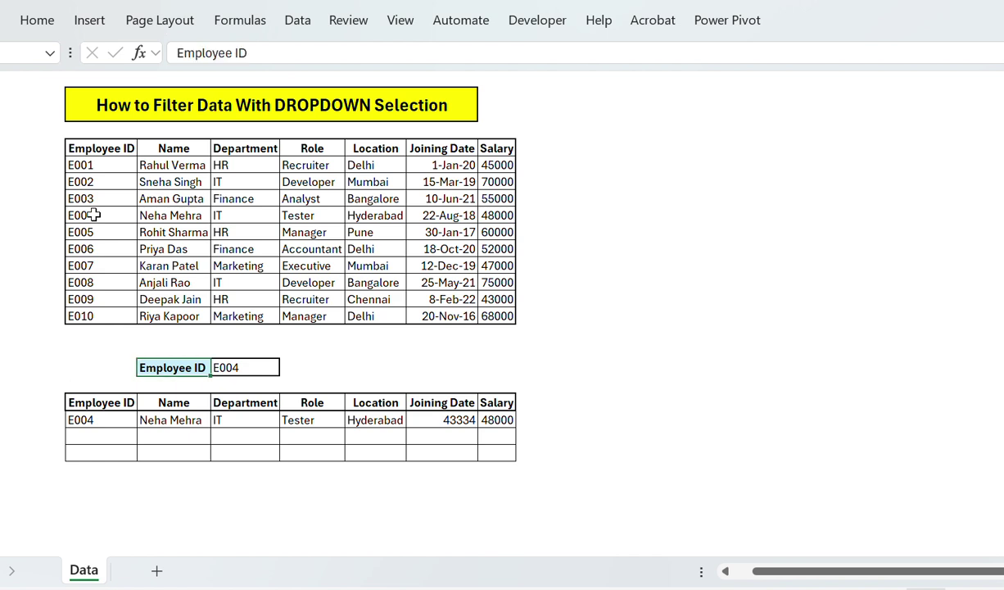
key(Right)
key(Left)
key(Left)
key(Up)
key(Up)
key(Up)
key(Up)
key(Up)
key(Up)
key(Up)
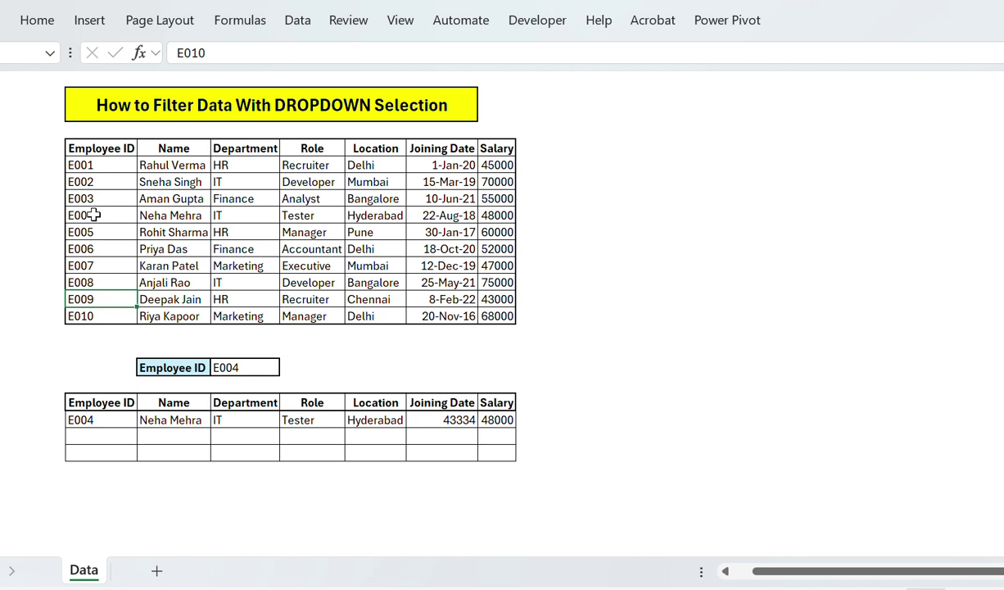
key(Up)
key(Up)
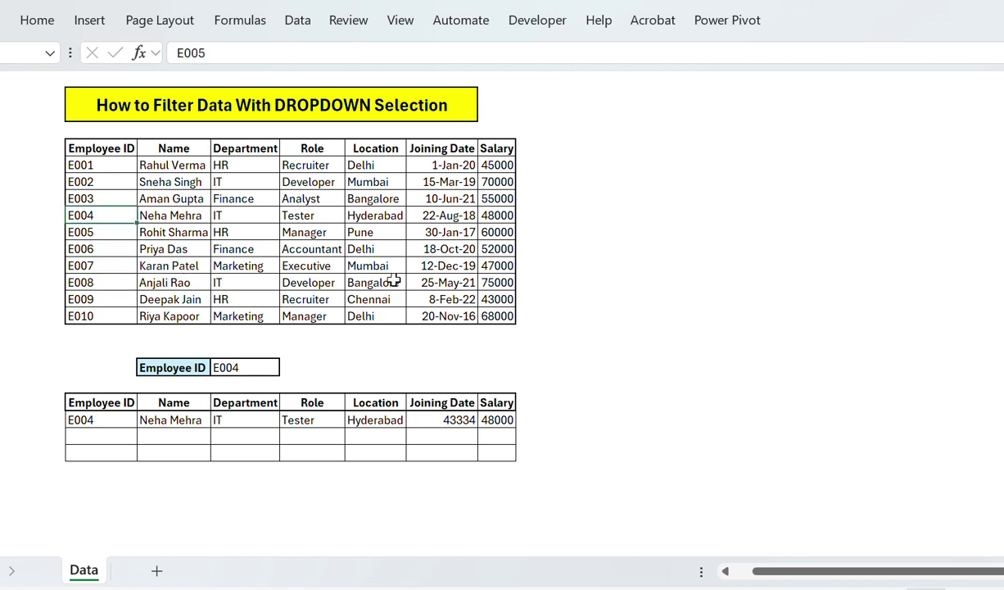
Copy the E004 ID in the upper table and paste it over the E007 ID
key(ctrl+shift+Right)
key(Down)
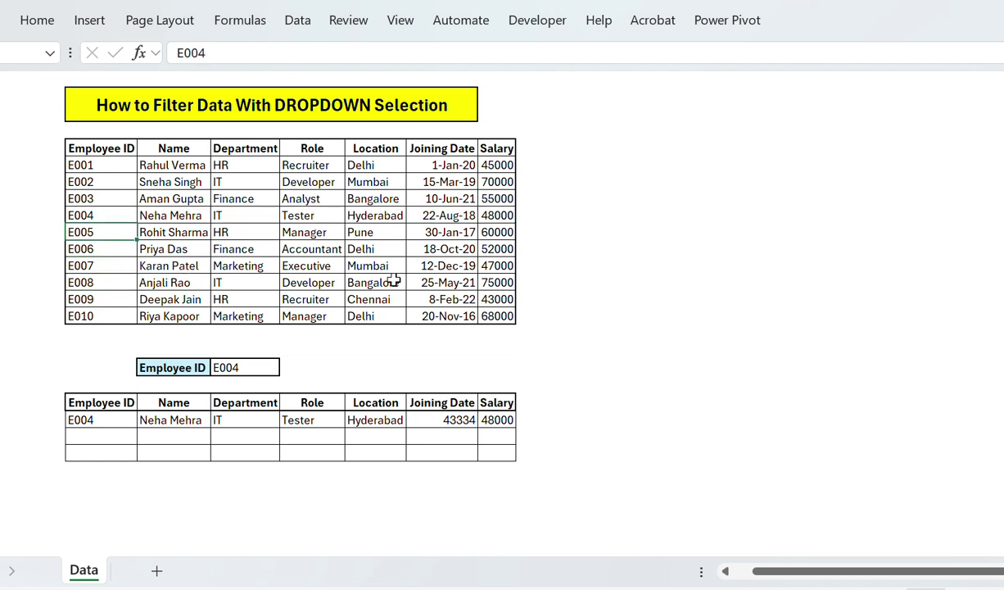
key(Down)
key(Up)
key(Up)
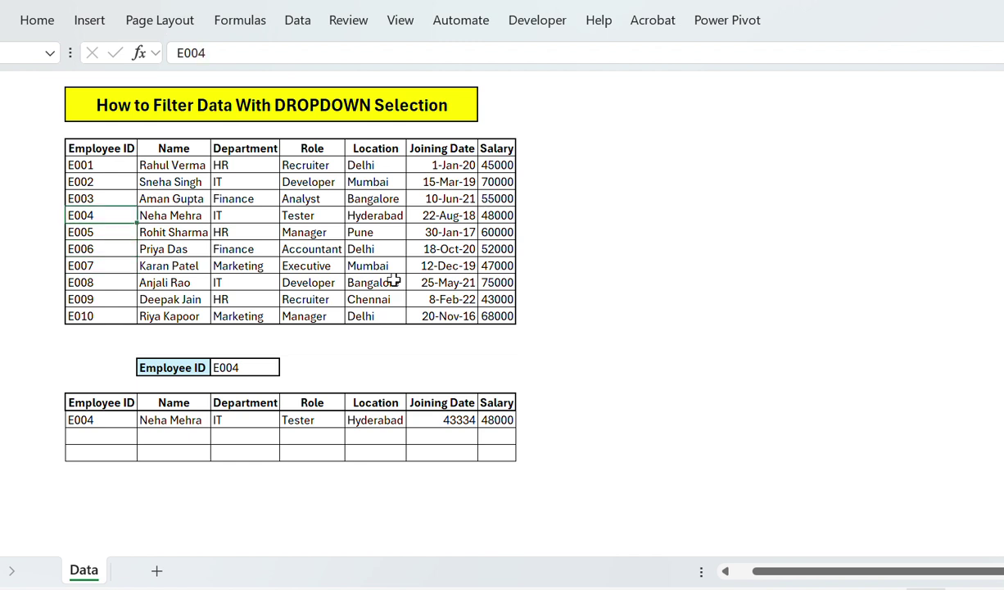
key(ctrl+c)
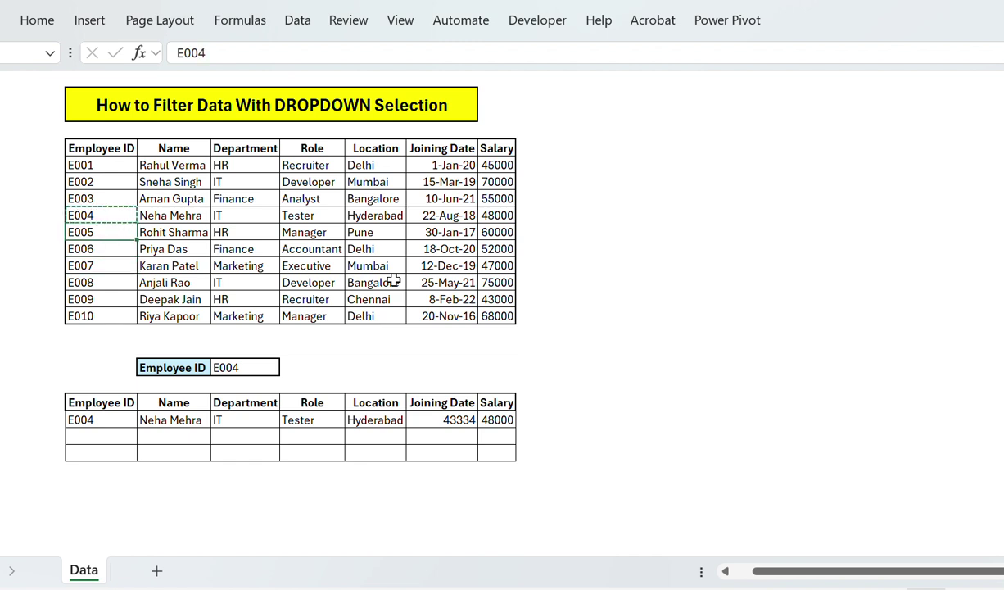
key(Down)
key(Down)
key(Down)
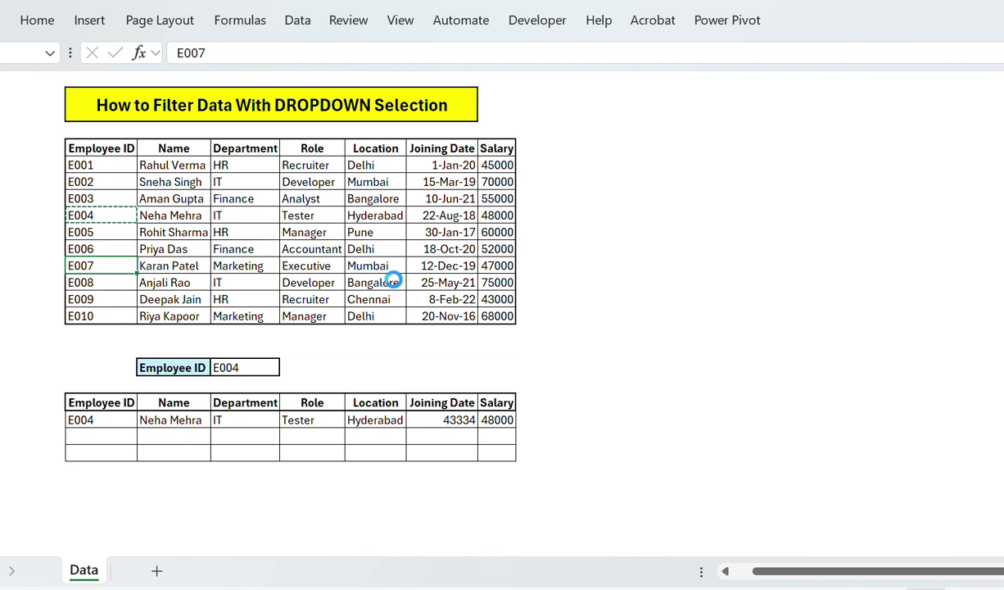
key(ctrl+v)
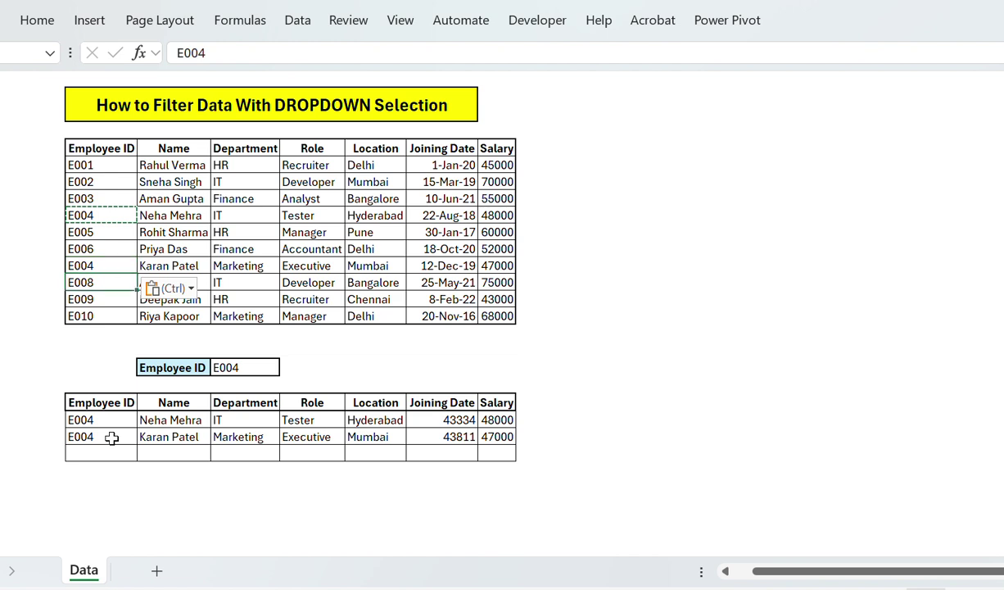
Paste the copied E004 ID over the E009 ID in the upper table and end the copy mode
key(Down)
key(Down)
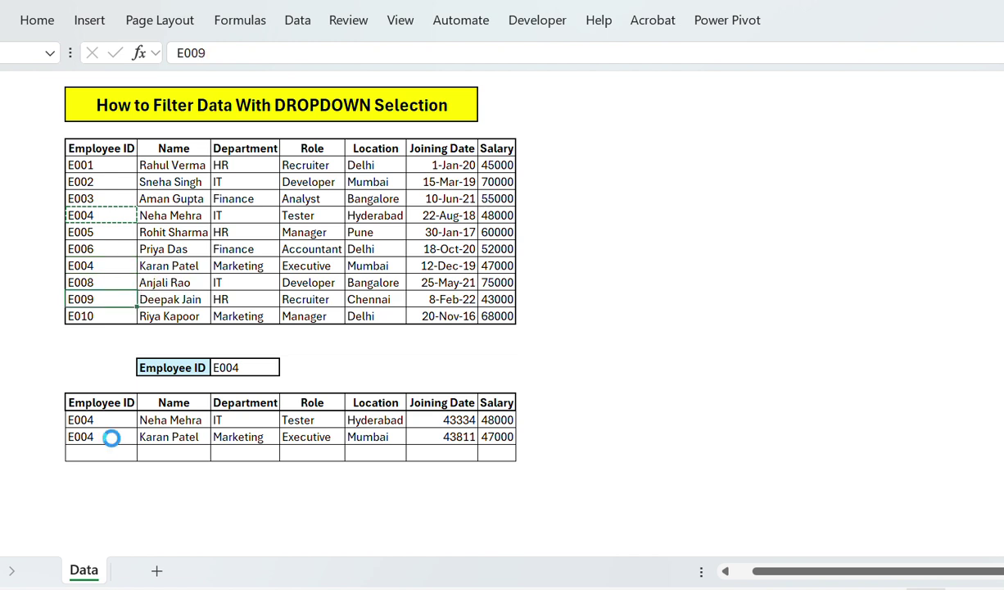
key(ctrl+v)
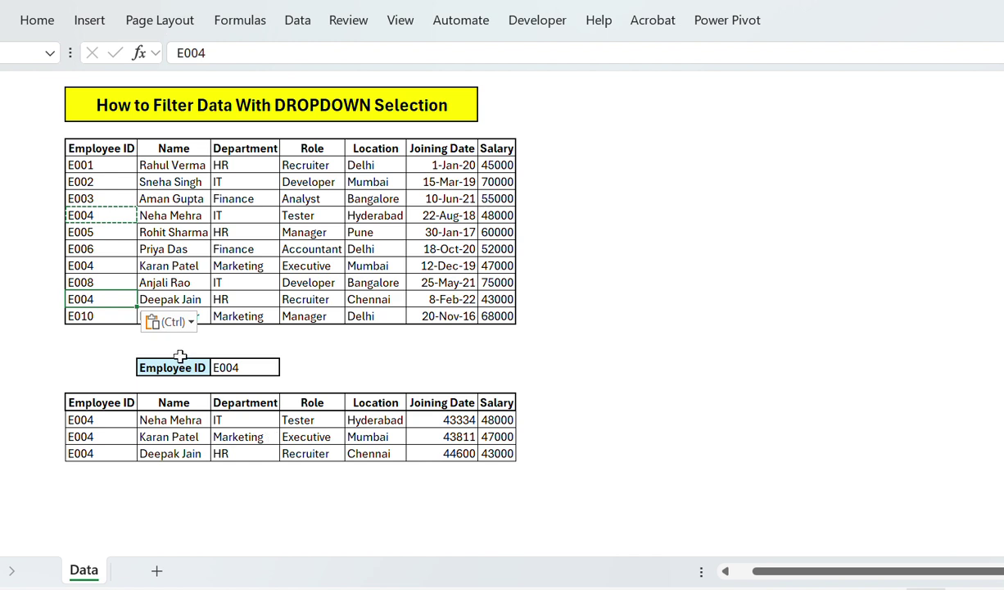
key(Escape)
key(Right)
key(Left)
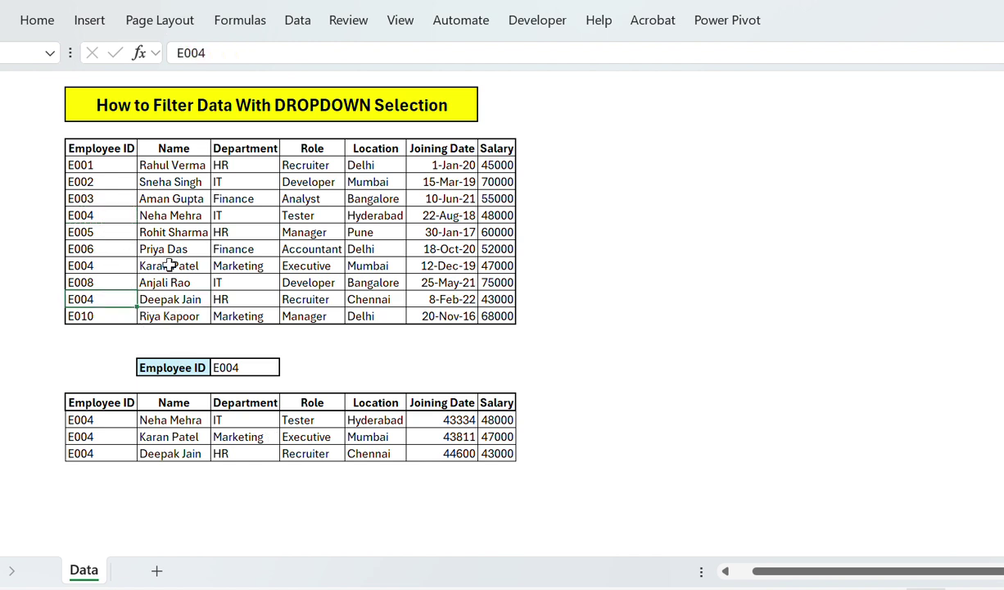
Open the list of IDs in the cell beside the Employee ID label
click(254, 369)
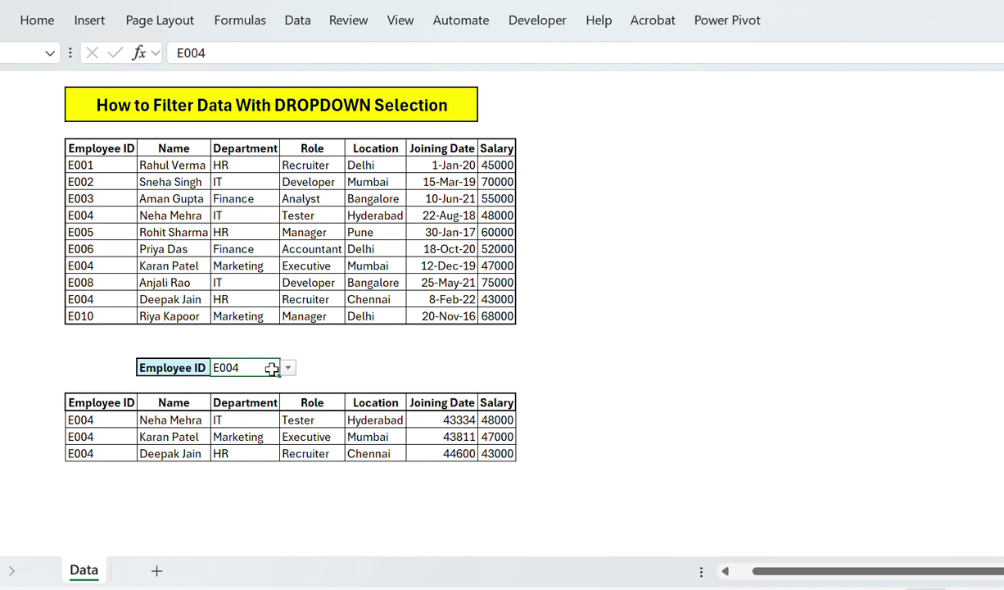
click(290, 368)
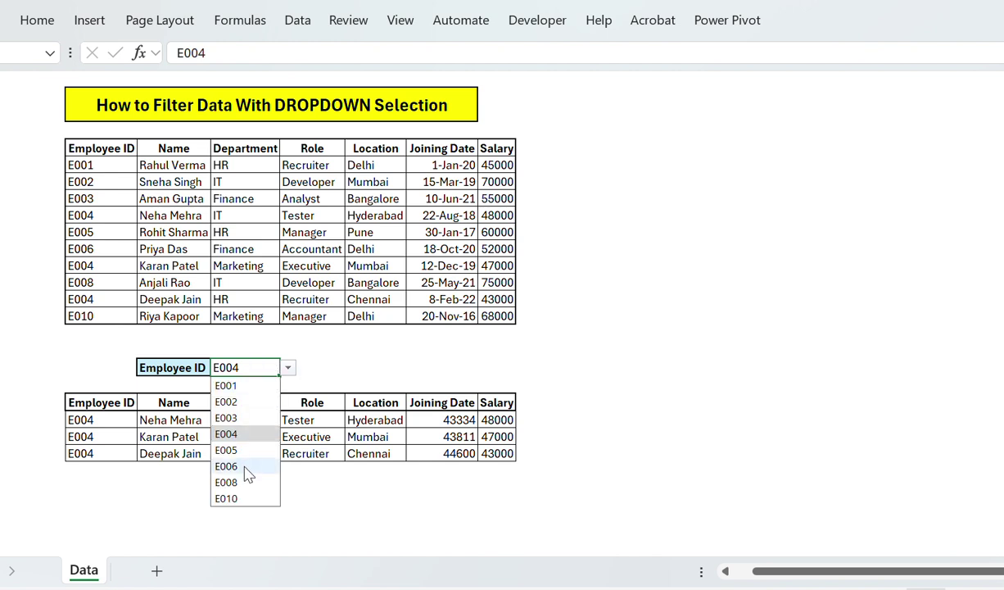